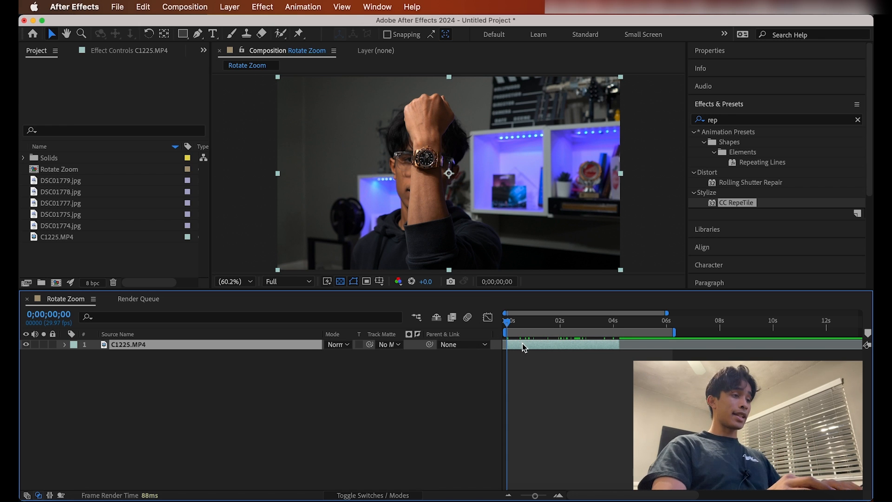
- Add the five photos DSC01779.jpg through DSC01774.jpg to the Rotate Zoom composition as layers above C1225.MP4
click(63, 171)
click(68, 181)
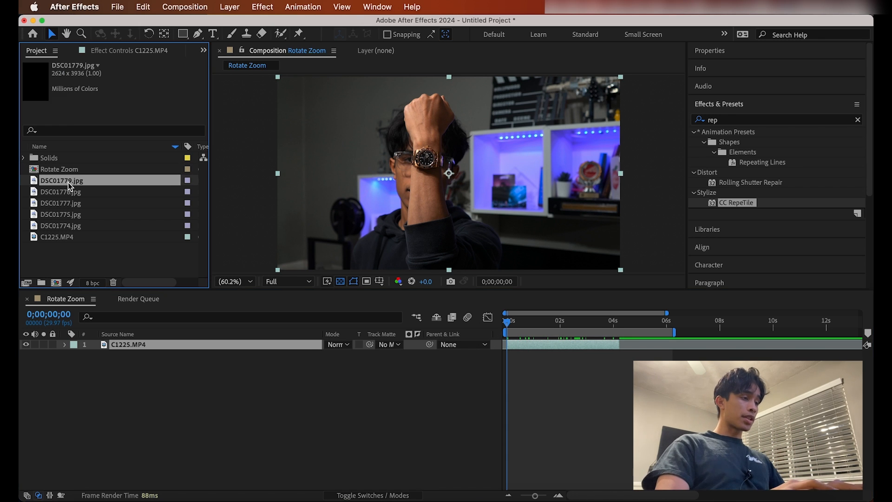
shift+click(81, 228)
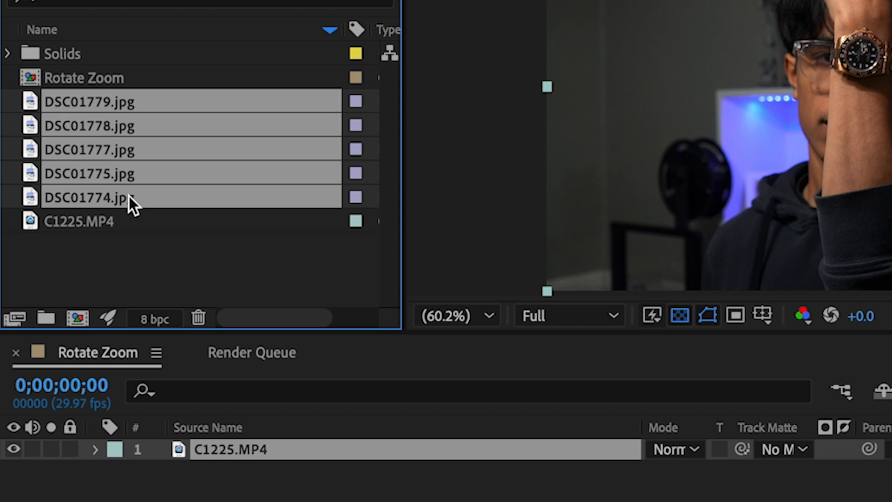
drag(81, 227, 199, 316)
drag(380, 391, 361, 440)
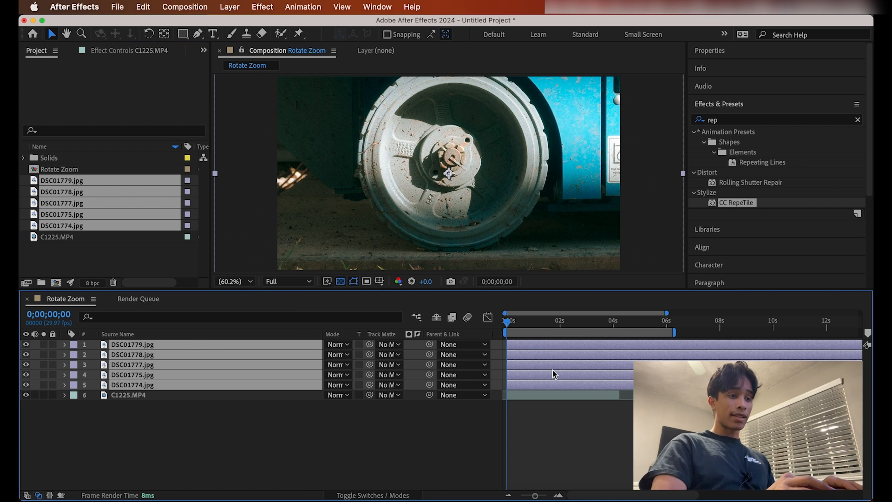
- Reposition the DSC01779.jpg photo so the hub of the wheel sits at the centre of the frame
click(361, 207)
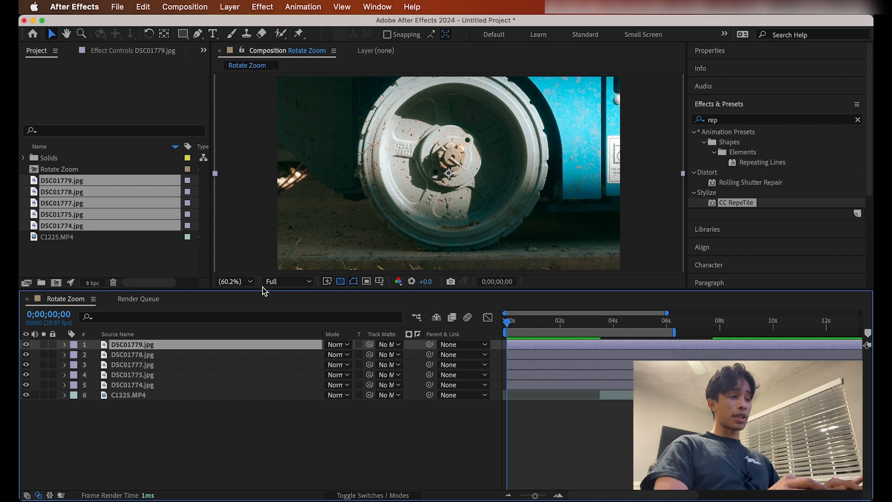
scroll(363, 216, down, 2)
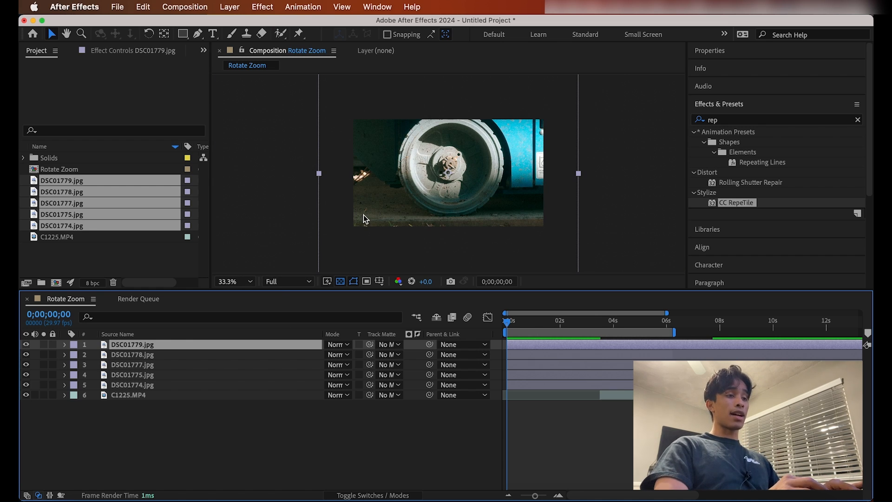
drag(390, 204, 398, 194)
key(Return)
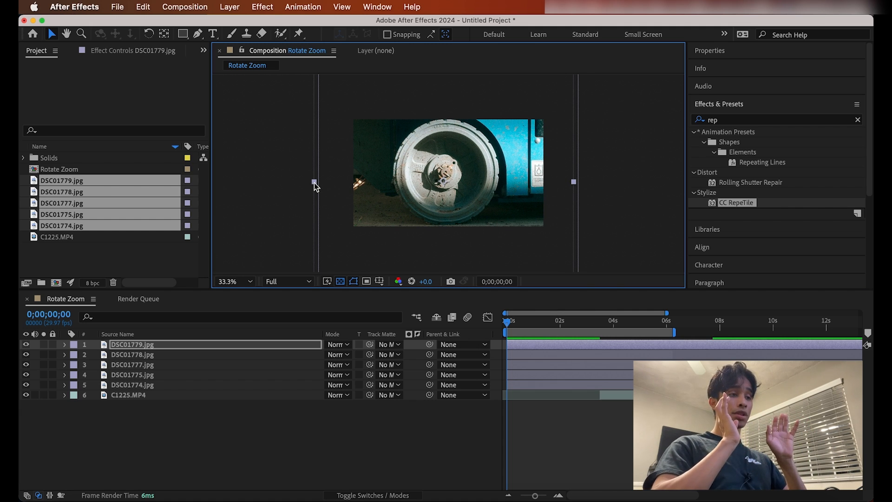
- Hide the five photo layers one after another to look at each image, and make them all visible again
click(26, 344)
click(26, 355)
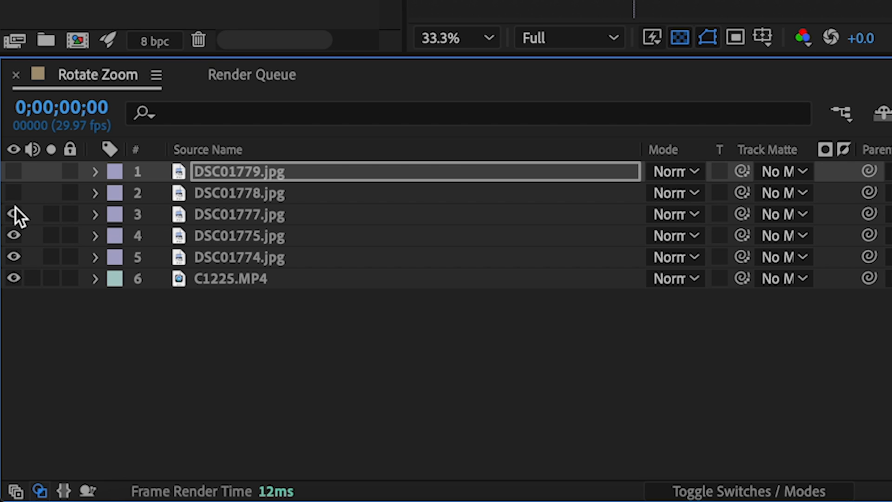
click(14, 215)
click(14, 236)
click(13, 257)
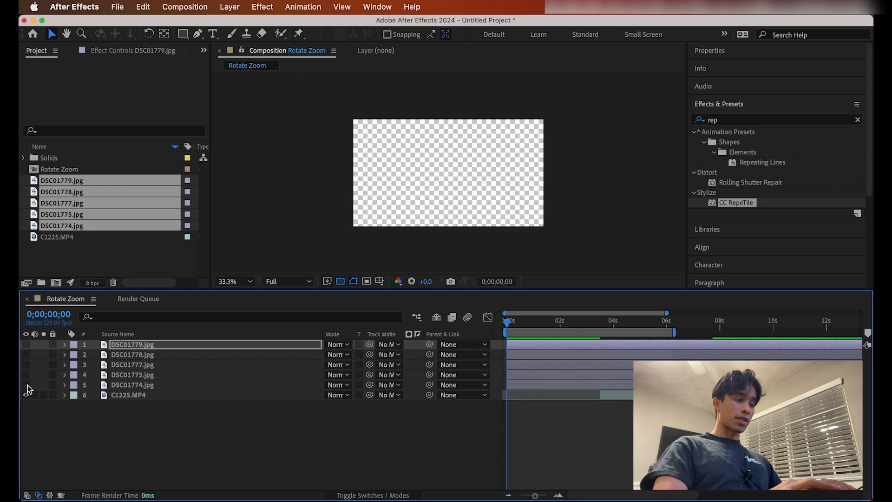
drag(27, 386, 26, 345)
- Scale the DSC01779.jpg photo down to about 74.4% so its edges nearly match the composition width
drag(320, 182, 352, 183)
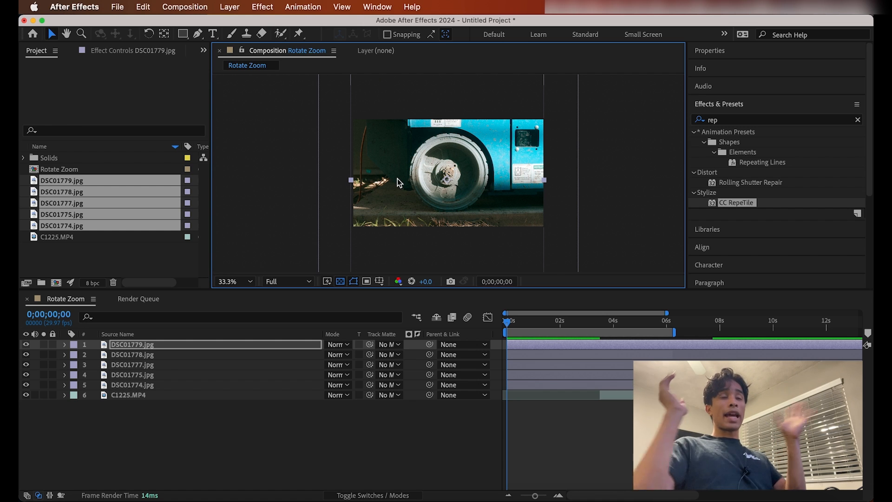
key(period)
key(period)
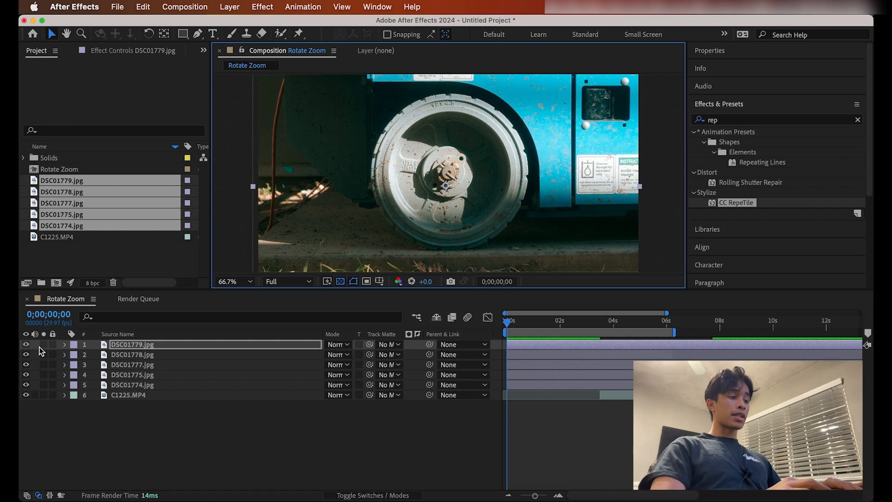
- Set the opacity of the DSC01779.jpg layer to 50%
click(65, 345)
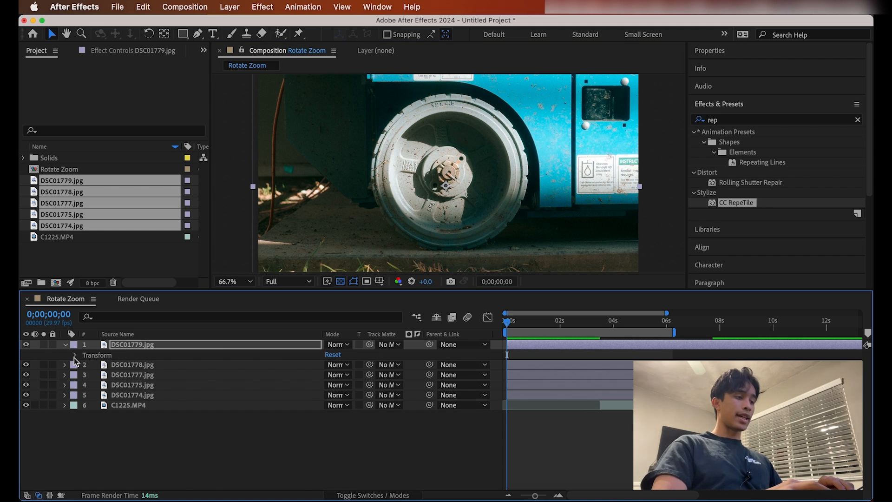
click(74, 355)
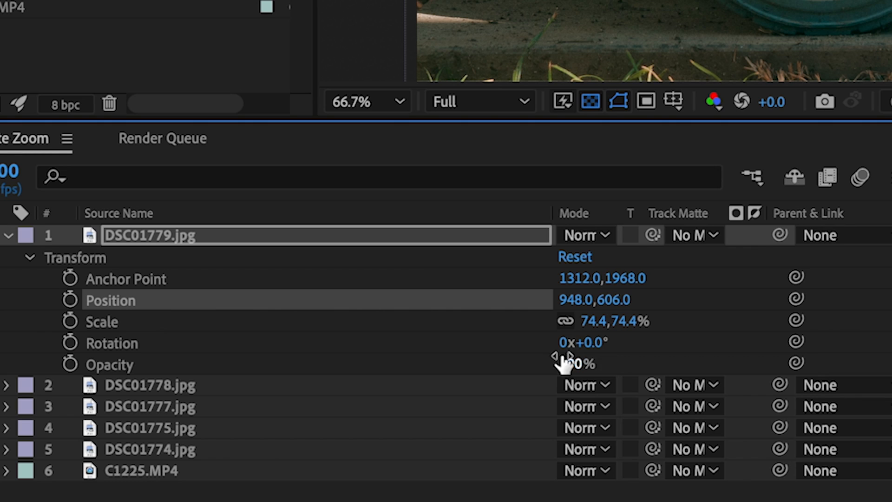
drag(328, 403, 320, 405)
drag(546, 364, 504, 367)
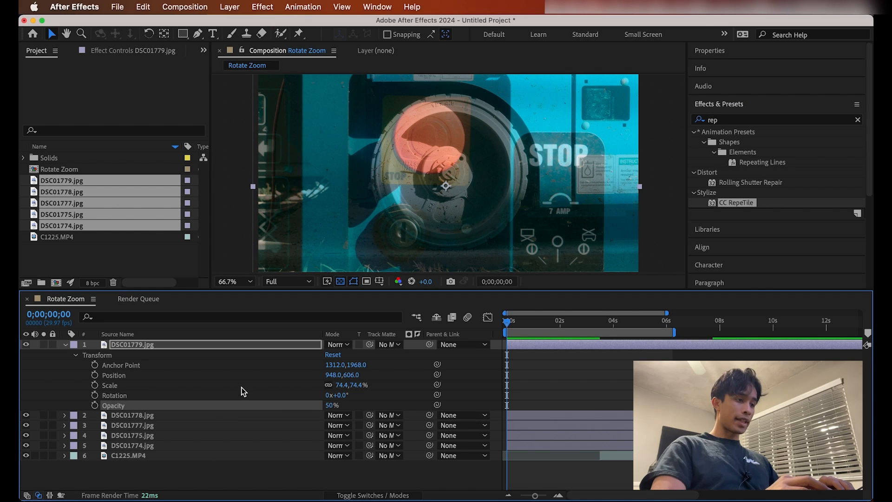
- Lock the DSC01779.jpg layer and clear the layer selection
click(136, 414)
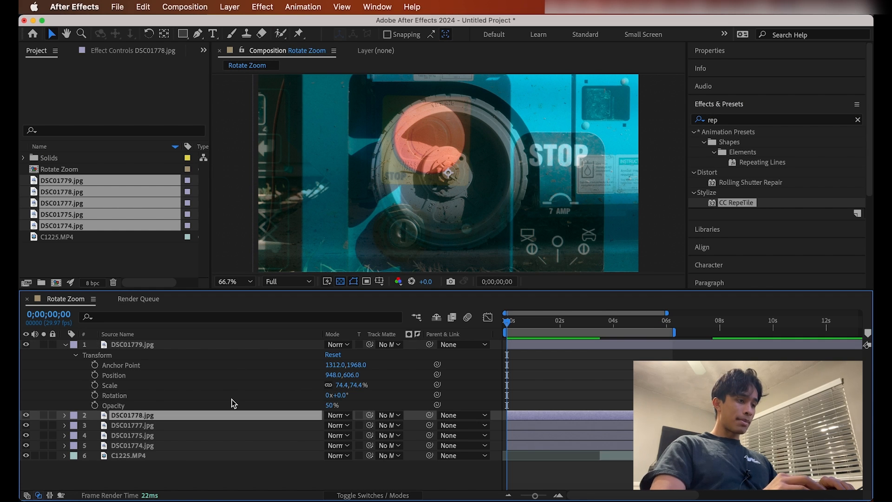
click(54, 345)
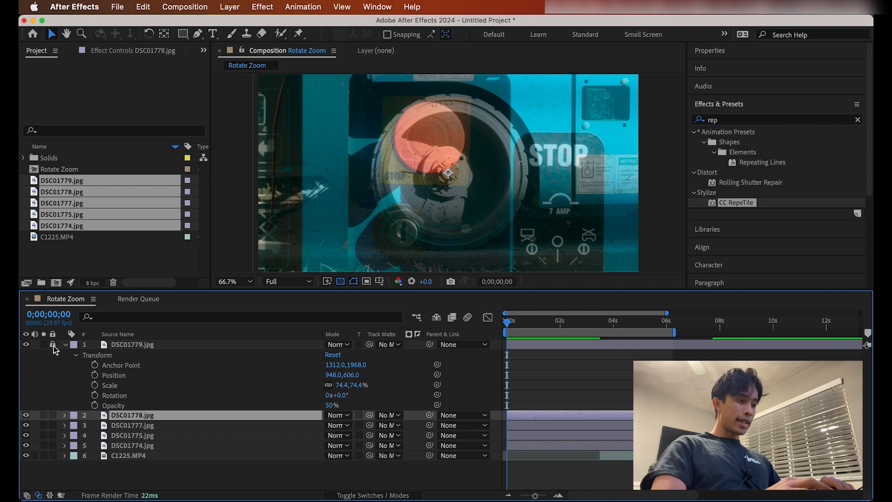
key(super+shift+a)
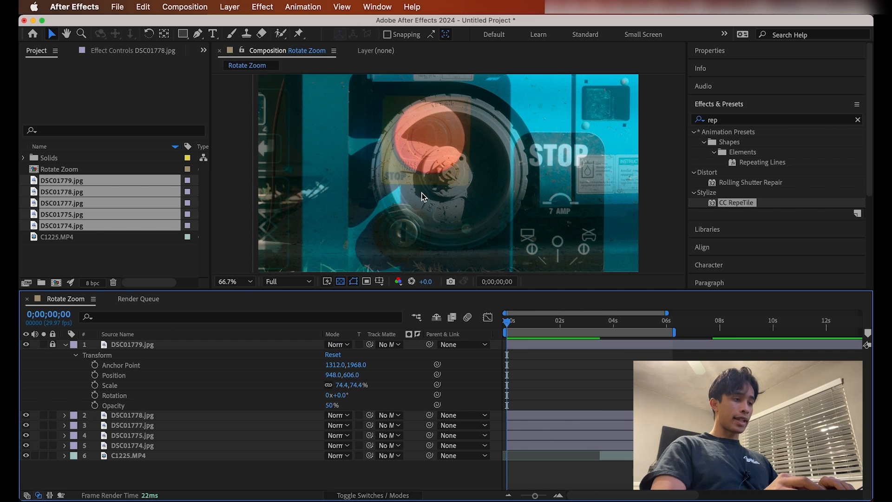
- Move and enlarge the DSC01778.jpg photo until its round red stop button overlays the wheel of DSC01779.jpg
click(138, 414)
scroll(418, 154, down, 2)
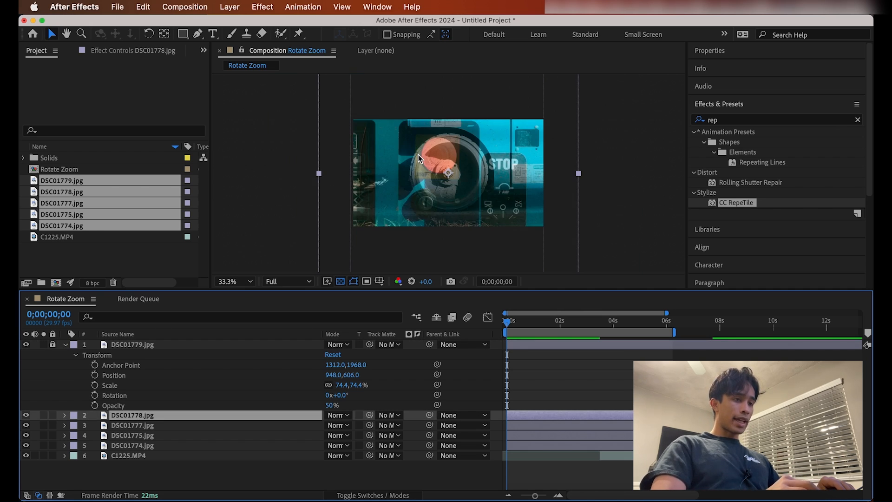
drag(417, 209, 416, 193)
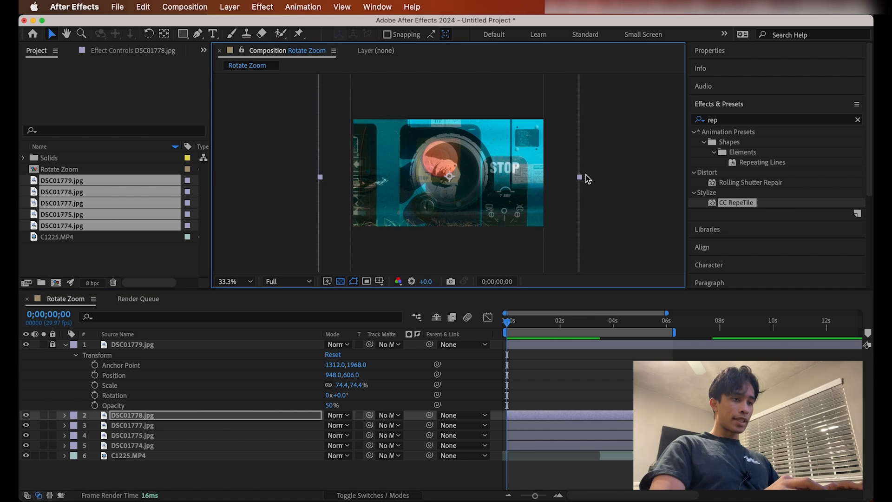
click(609, 179)
click(562, 180)
drag(580, 176, 744, 181)
key(super+z)
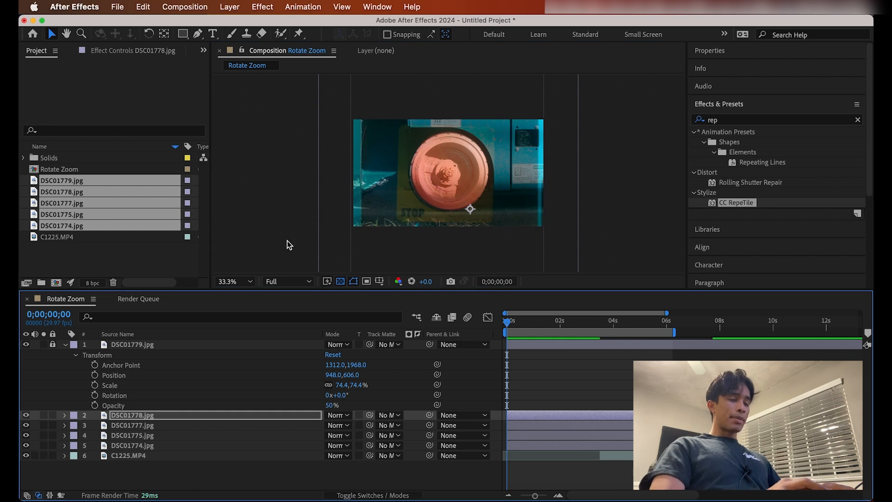
- Hide the DSC01778.jpg layer, then move and scale DSC01777.jpg so its round CSUN sign overlays the wheel
click(26, 415)
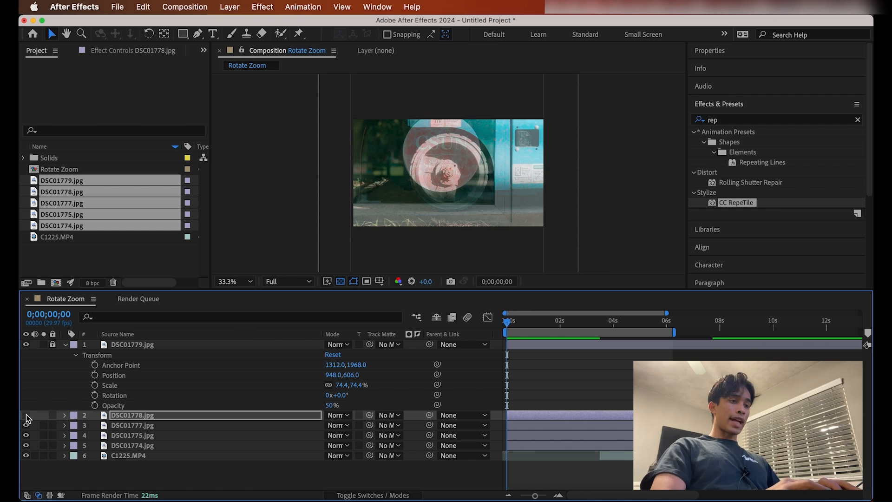
click(160, 426)
drag(388, 204, 464, 190)
mouse_move(584, 195)
mouse_down()
mouse_move(600, 185)
mouse_move(578, 185)
mouse_up()
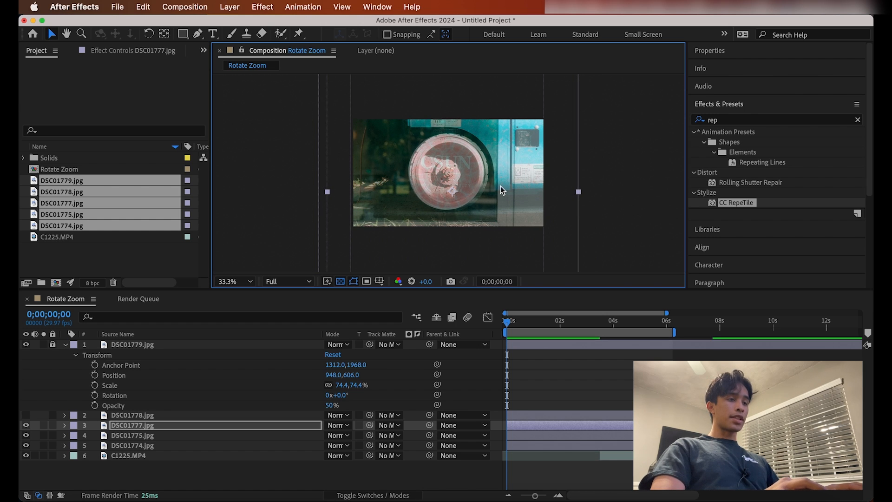
drag(506, 189, 460, 190)
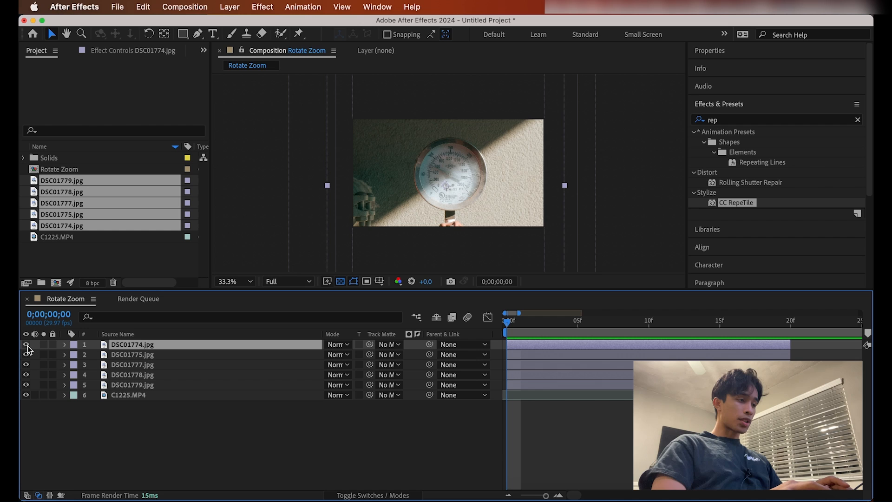
- Hide DSC01774.jpg, DSC01775.jpg and DSC01777.jpg in turn to check how the circles align, and show them again
click(26, 344)
click(26, 354)
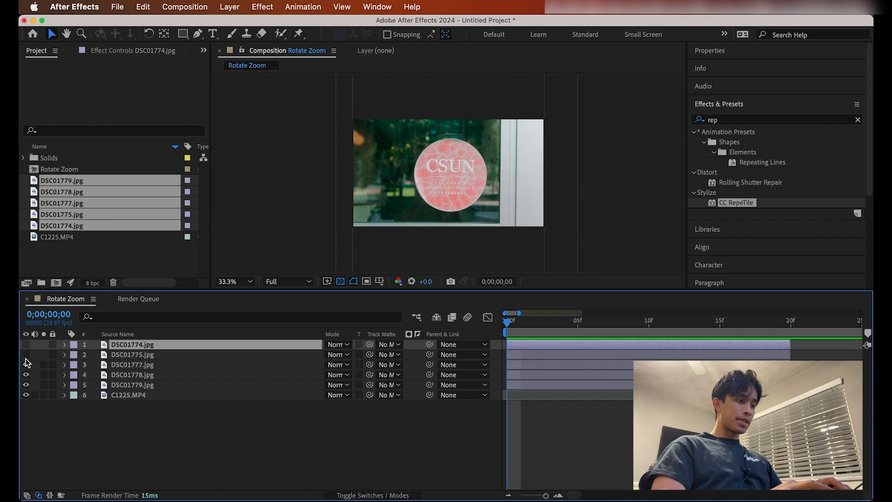
click(26, 365)
click(26, 364)
click(26, 354)
click(26, 345)
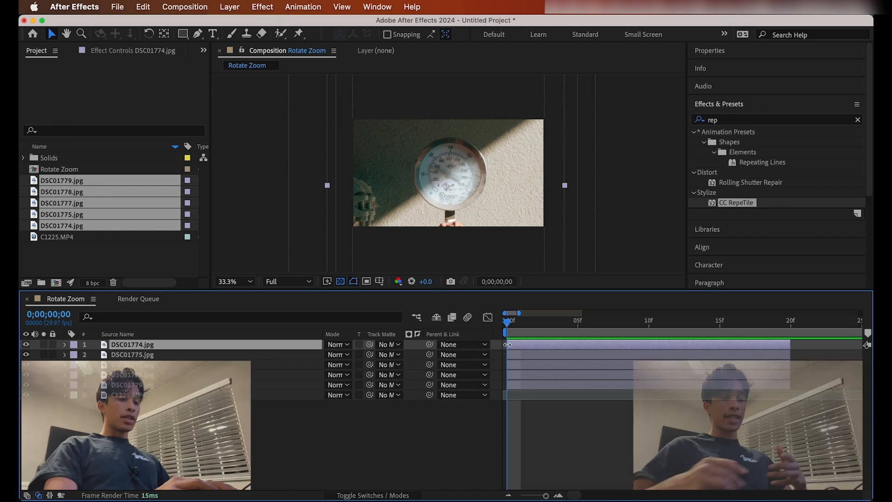
- Stagger the starts of the five photo layers four frames apart, beginning with DSC01779.jpg at frame 0, and preview the sequence
drag(506, 374, 621, 364)
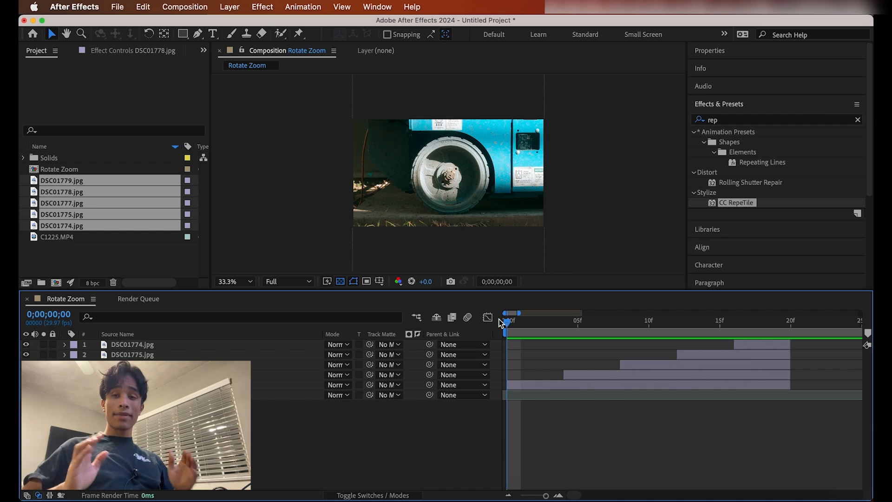
key(space)
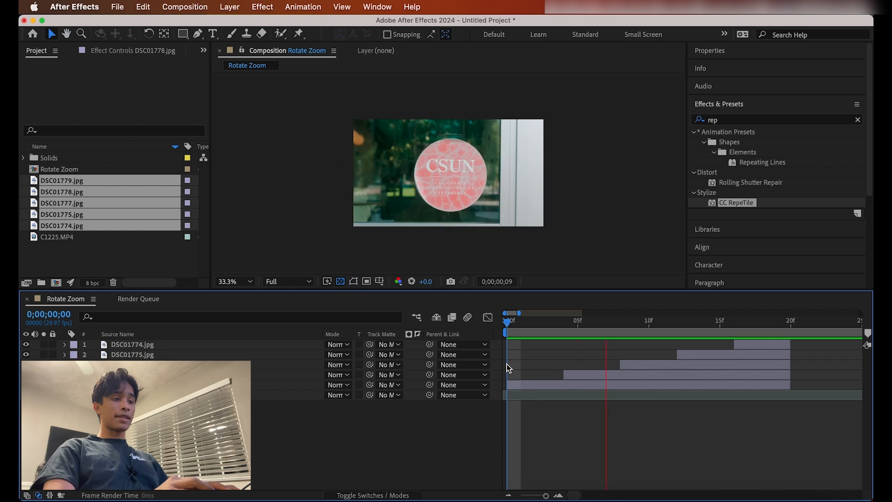
key(space)
key(minus)
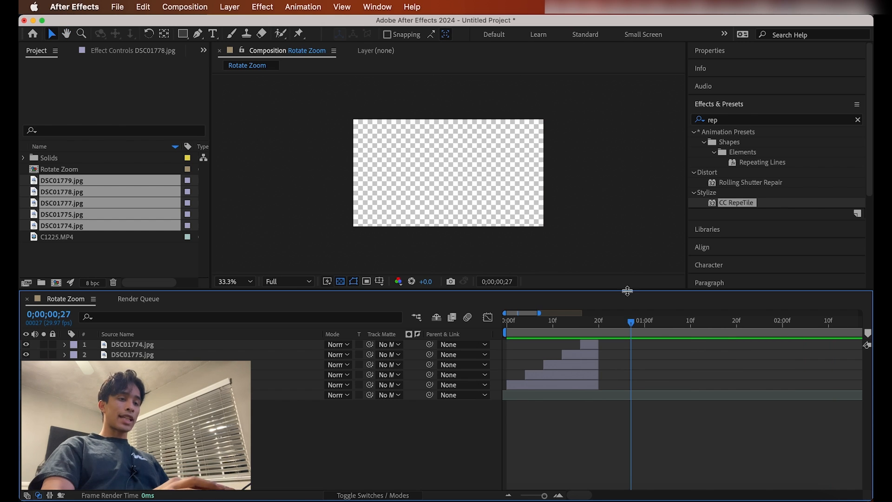
drag(631, 320, 416, 325)
key(space)
key(space)
drag(595, 320, 504, 319)
- Duplicate the five photo layers, shift the copies to start at frame 20 where the originals end, and preview the extended sequence
click(200, 346)
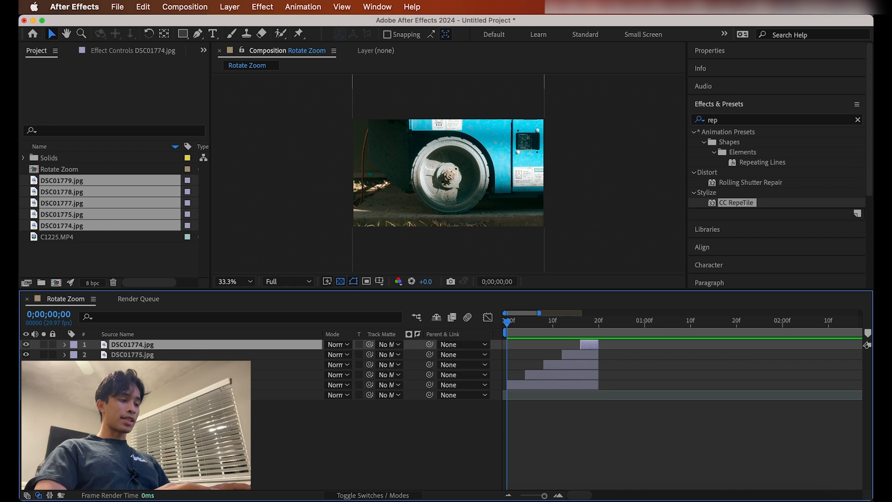
key(super+a)
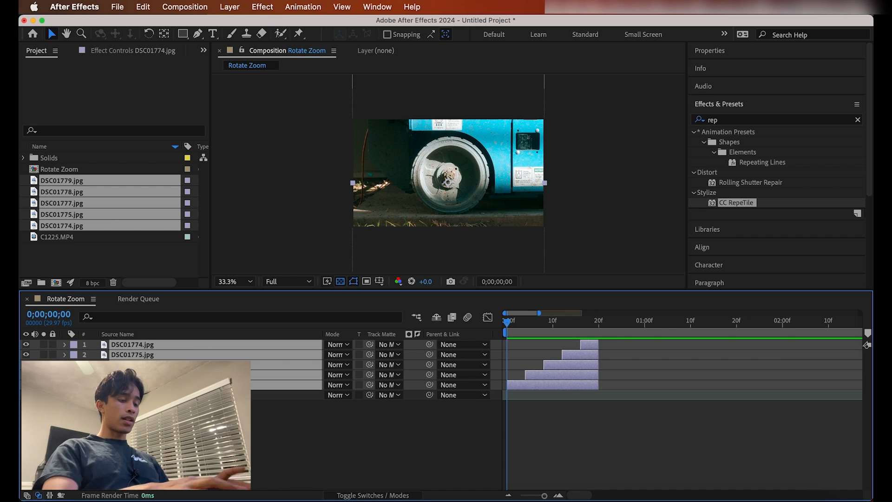
key(super+d)
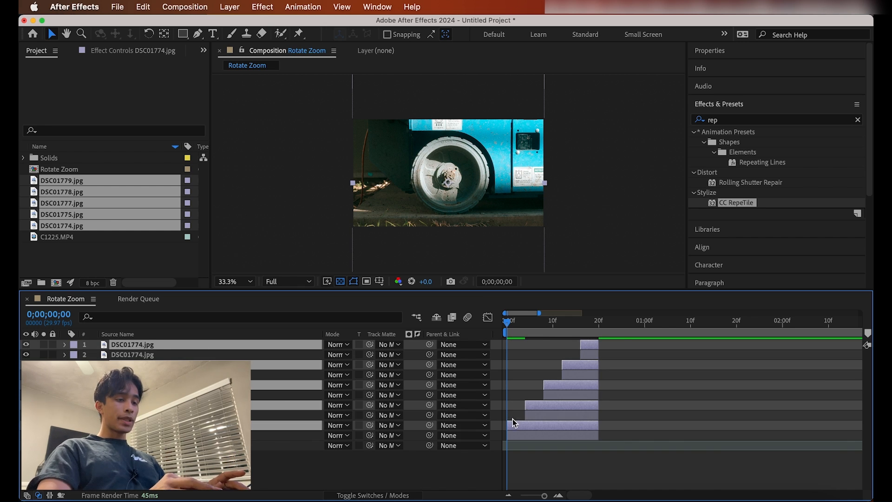
drag(521, 425, 611, 422)
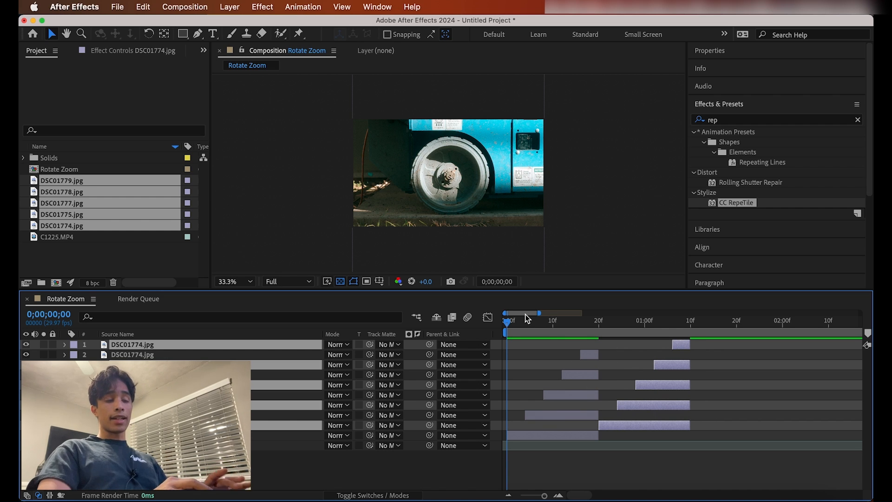
key(space)
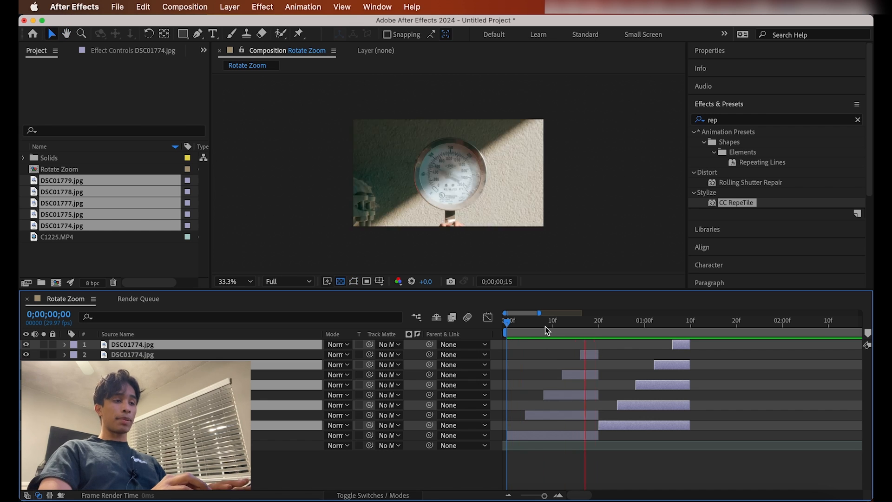
click(716, 320)
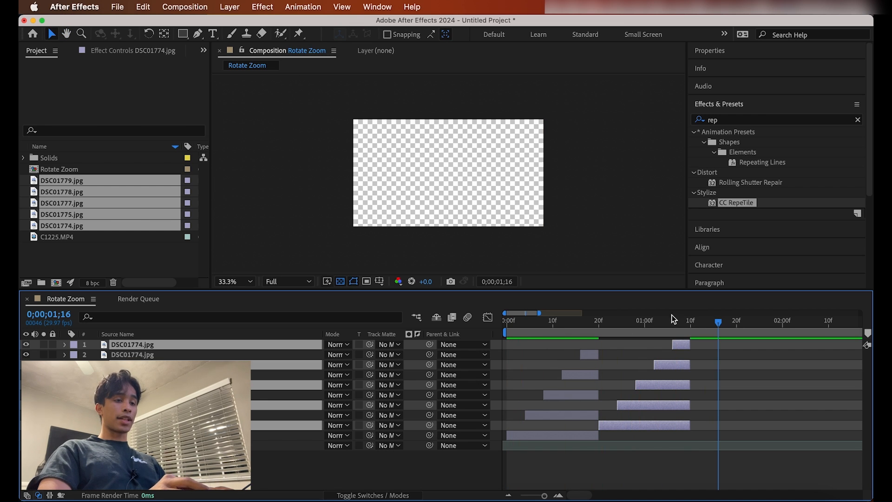
key(space)
key(space)
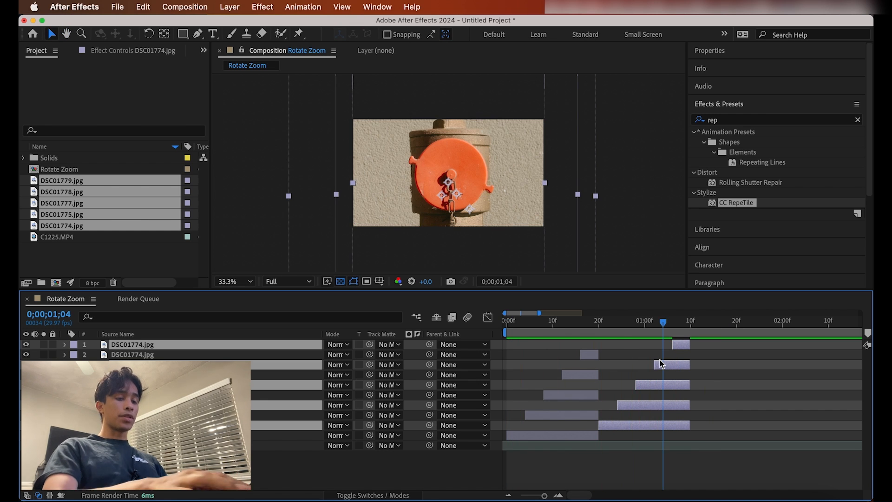
- Move the C1225.MP4 clip to start where the last photo ends and view its frame at 0;00;01;16
key(minus)
key(minus)
drag(715, 445, 602, 443)
mouse_move(571, 319)
mouse_down()
mouse_move(621, 320)
mouse_move(576, 322)
mouse_move(586, 318)
mouse_up()
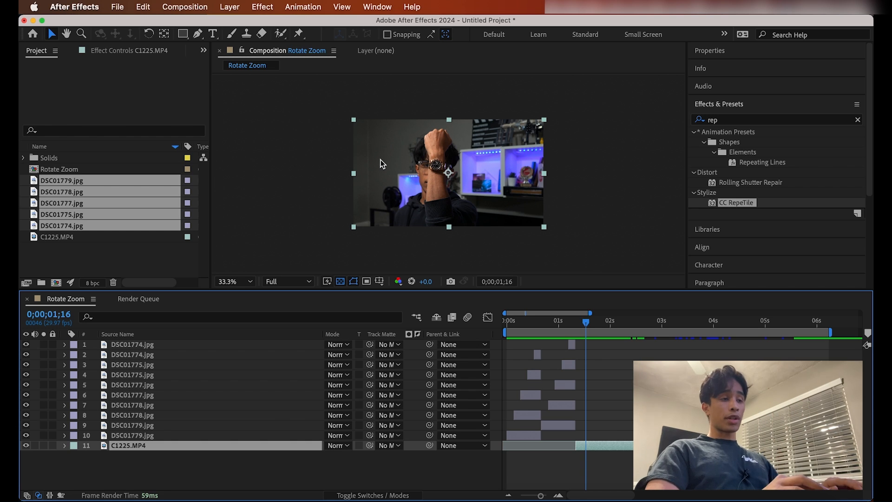
- Fit the composition in the viewer and enlarge the C1225.MP4 clip to about 125.6% scale
click(232, 282)
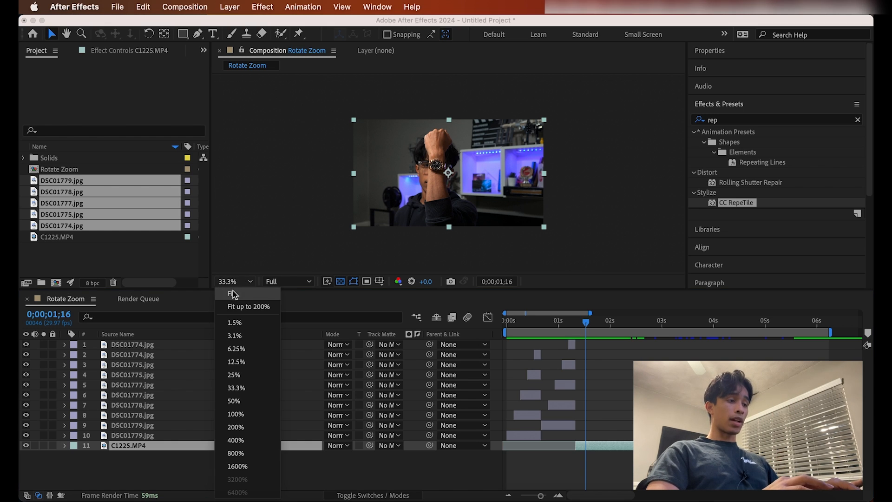
click(232, 293)
drag(280, 176, 36, 168)
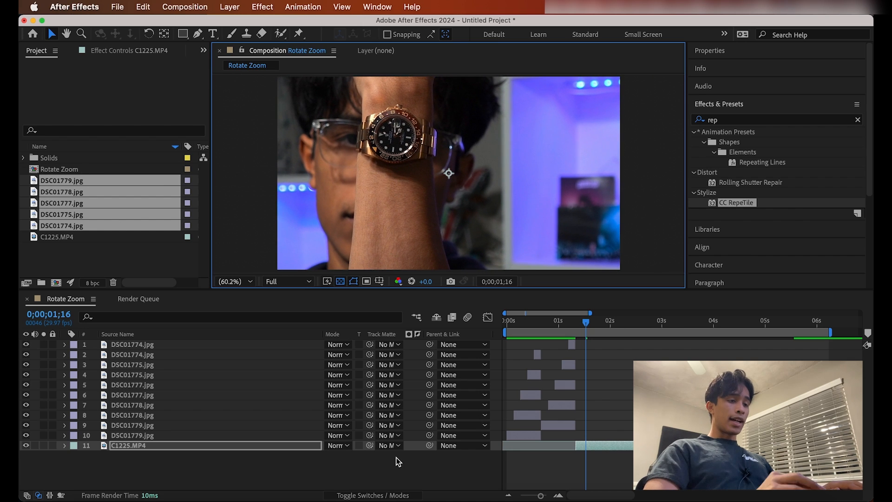
- Move C1225.MP4 to the top of the layer stack and start it at 0;00;01;08 to overlap the last photos
click(604, 447)
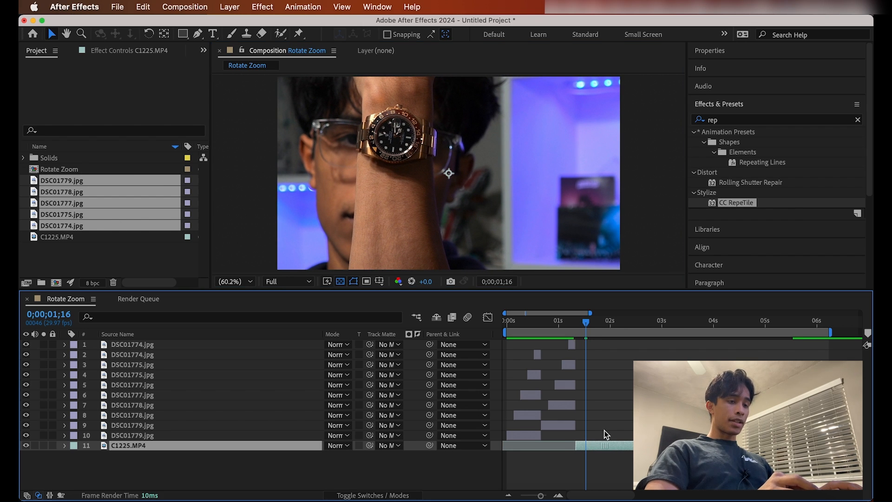
drag(282, 447, 261, 345)
mouse_move(564, 350)
mouse_down()
mouse_move(573, 349)
mouse_move(559, 348)
mouse_up()
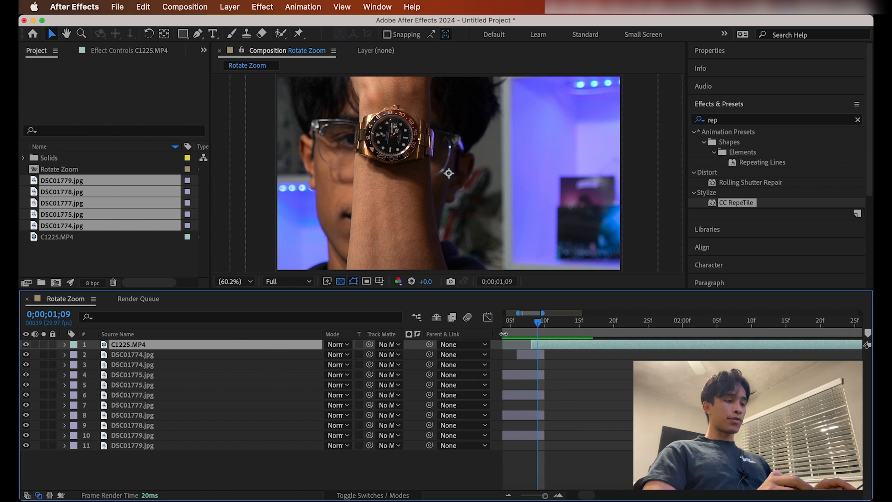
- Reveal the transform properties of C1225.MP4 and lower its opacity to 49%
click(65, 345)
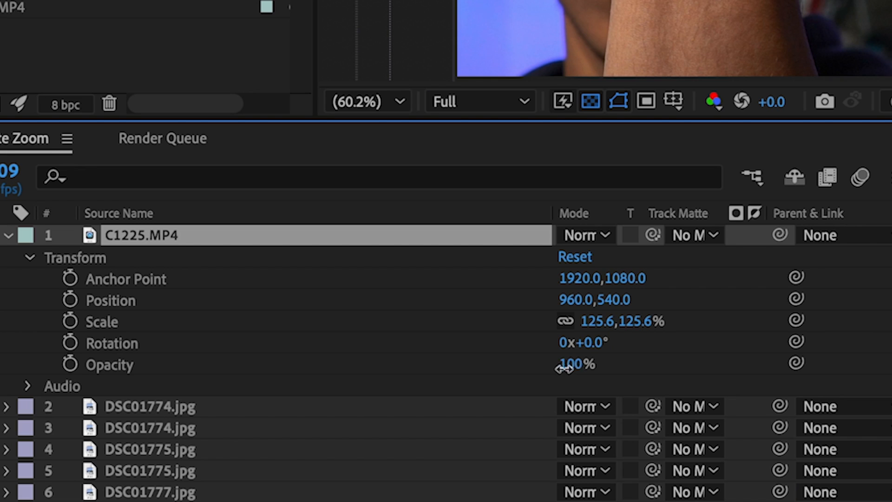
drag(328, 405, 299, 405)
drag(503, 363, 496, 361)
- Scale C1225.MP4 to 263.1% and position it at 1650, 990 so the watch face lines up with the gauge photo
scroll(393, 193, down, 3)
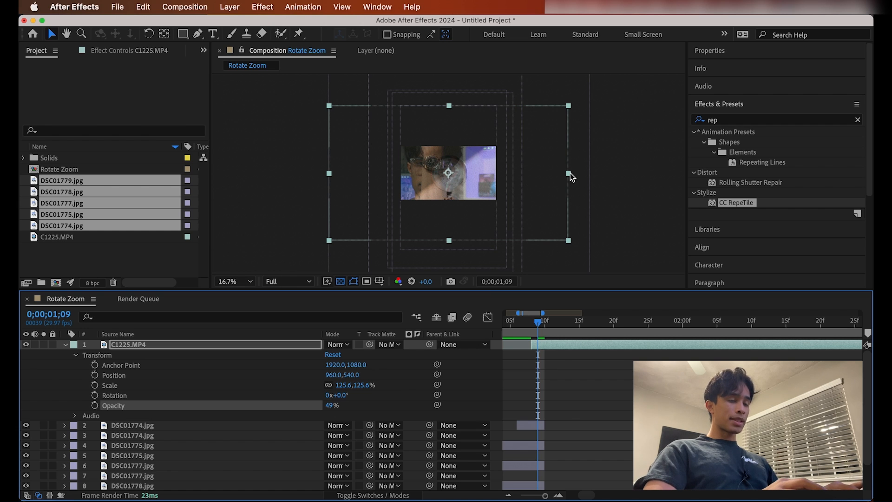
drag(569, 173, 717, 179)
drag(506, 169, 542, 188)
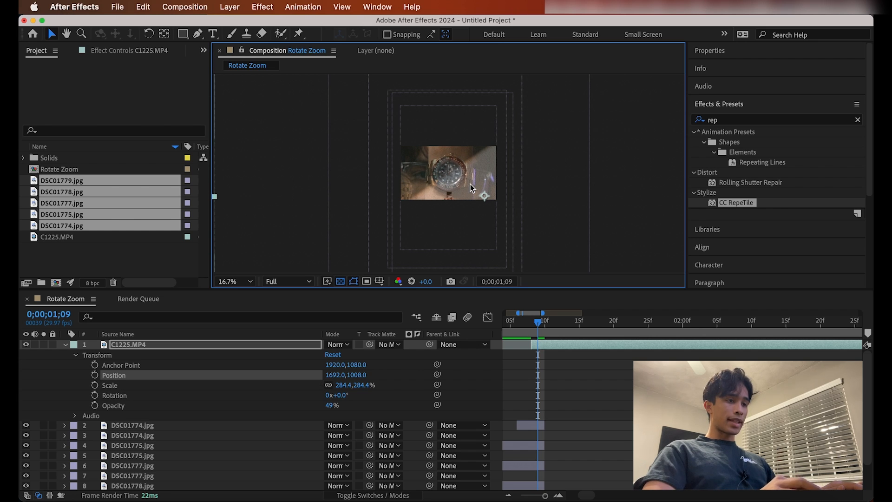
scroll(470, 184, up, 4)
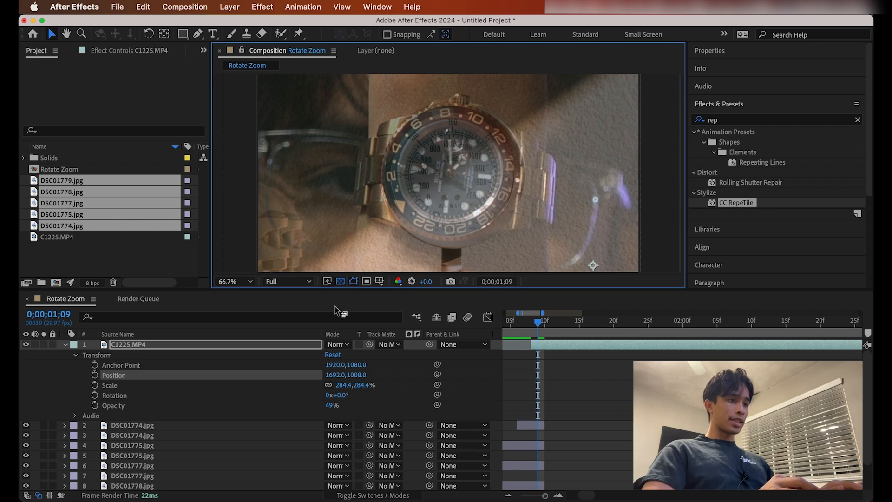
scroll(366, 246, down, 6)
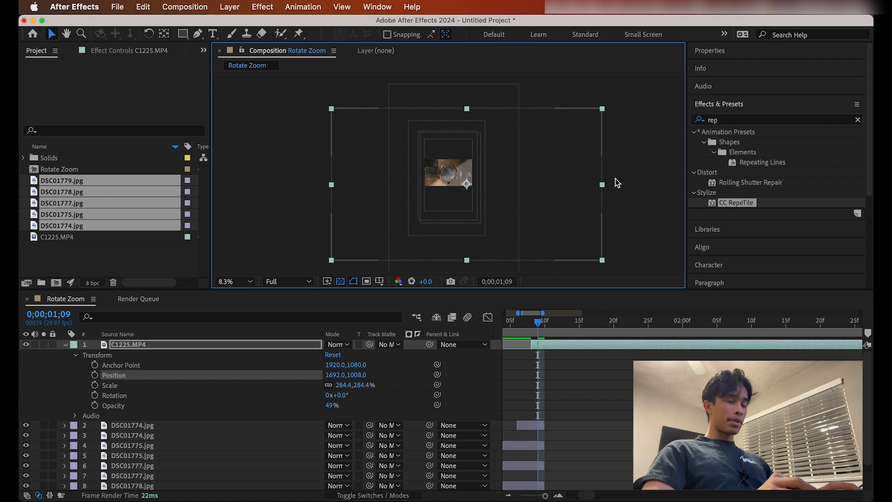
drag(603, 184, 593, 185)
scroll(467, 178, up, 4)
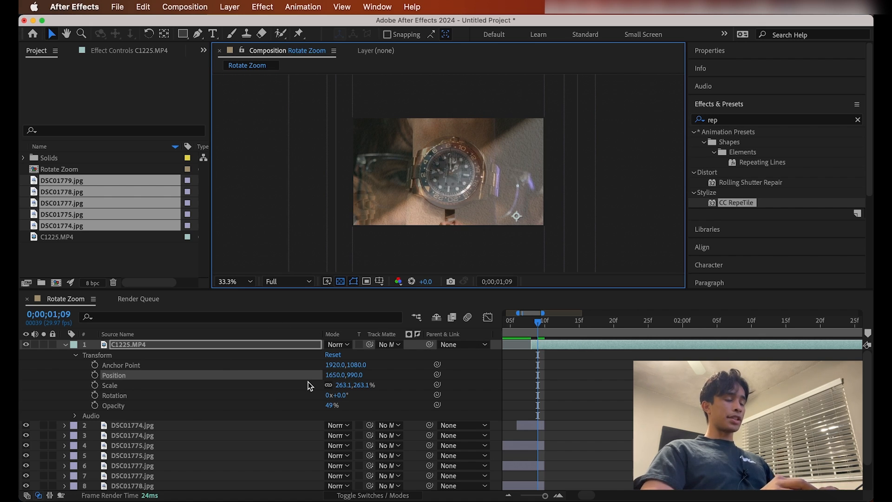
- Check the watch alignment with the composition fitted in the viewer and set the clip's opacity back to 100%
scroll(350, 223, down, 4)
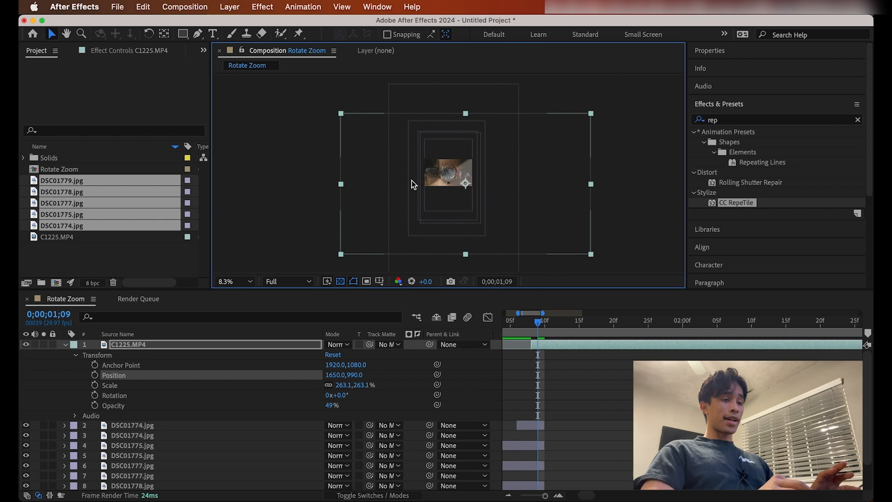
scroll(412, 180, up, 4)
click(230, 282)
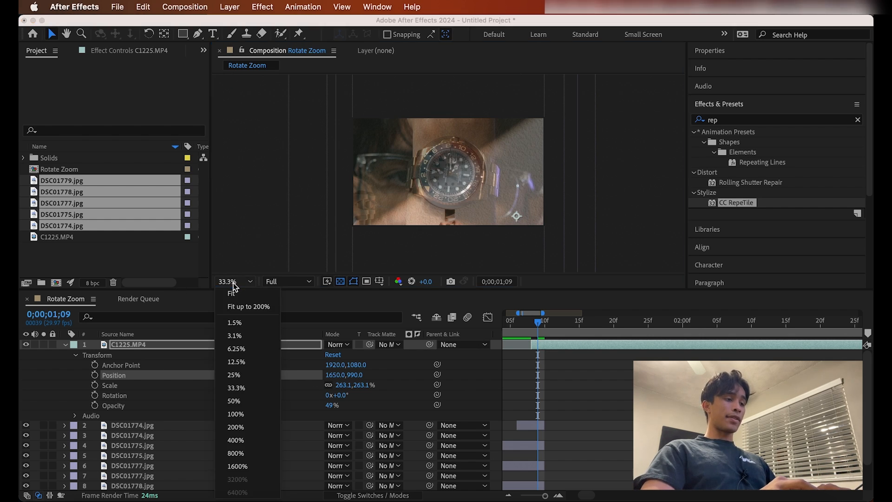
click(237, 293)
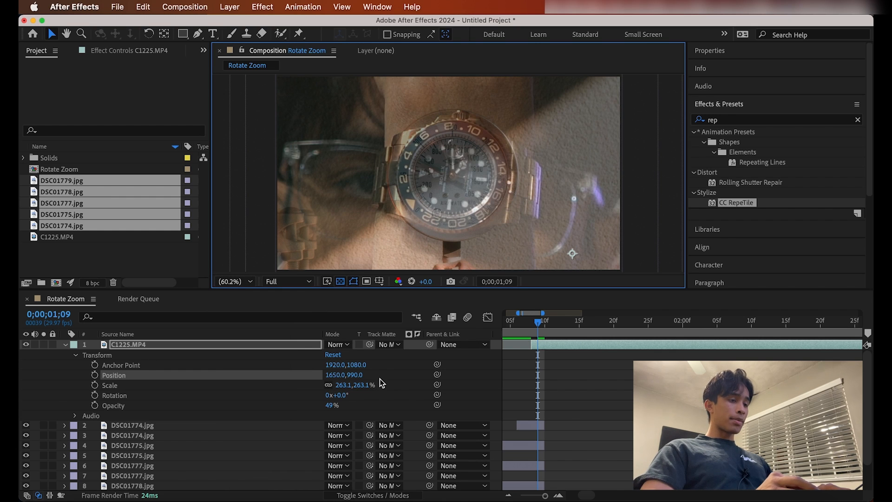
drag(331, 408, 569, 406)
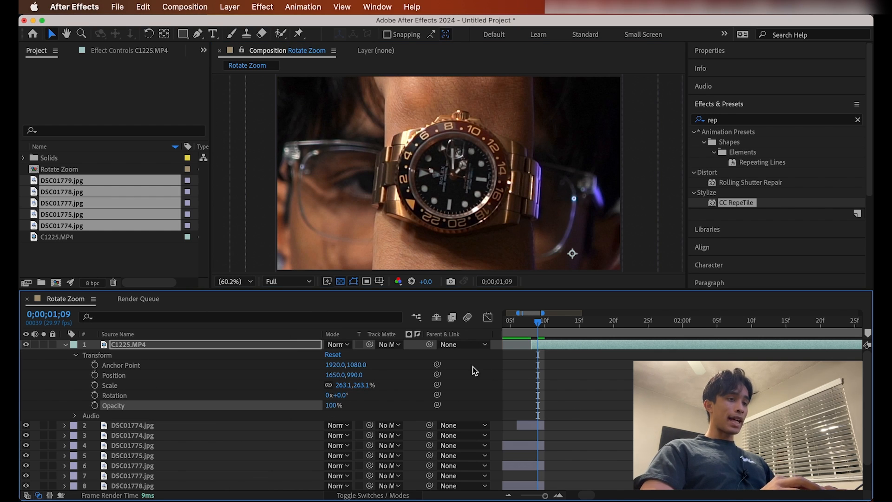
- Shift C1225.MP4 to start at 0;00;01;10, directly after the last photo, and preview the sequence from frame 0
drag(552, 346, 565, 347)
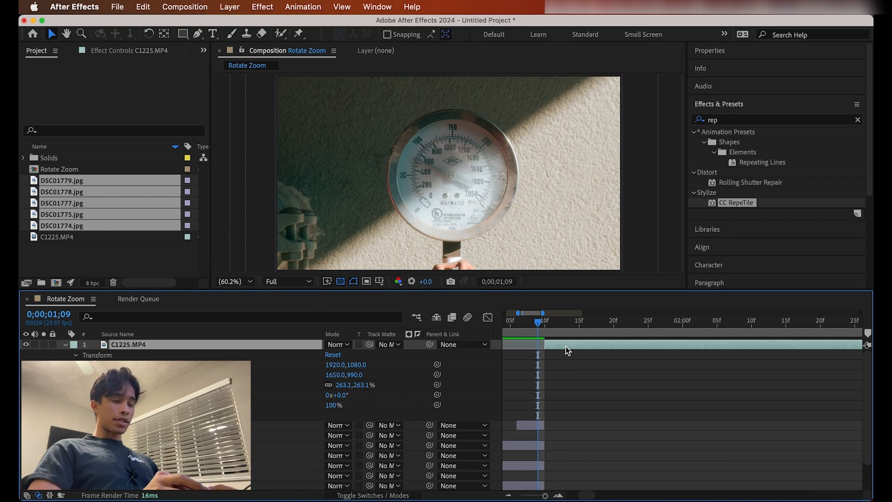
key(equal)
key(minus)
key(minus)
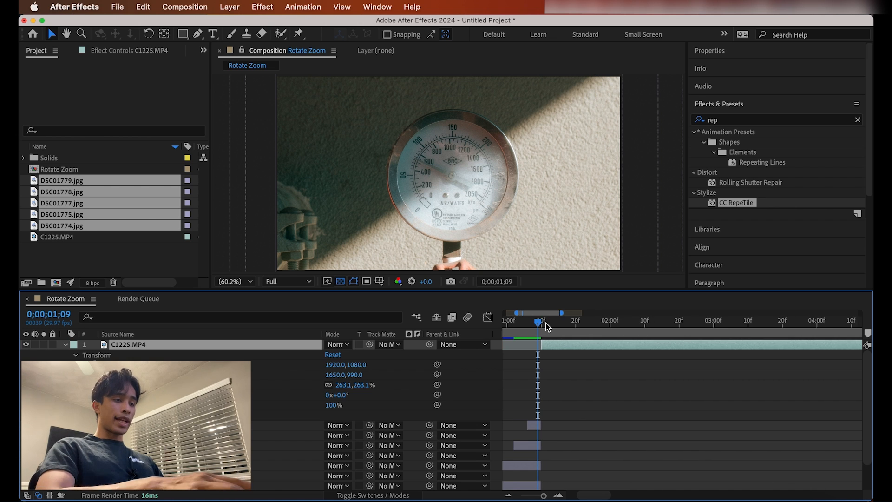
key(minus)
drag(539, 322, 386, 320)
key(space)
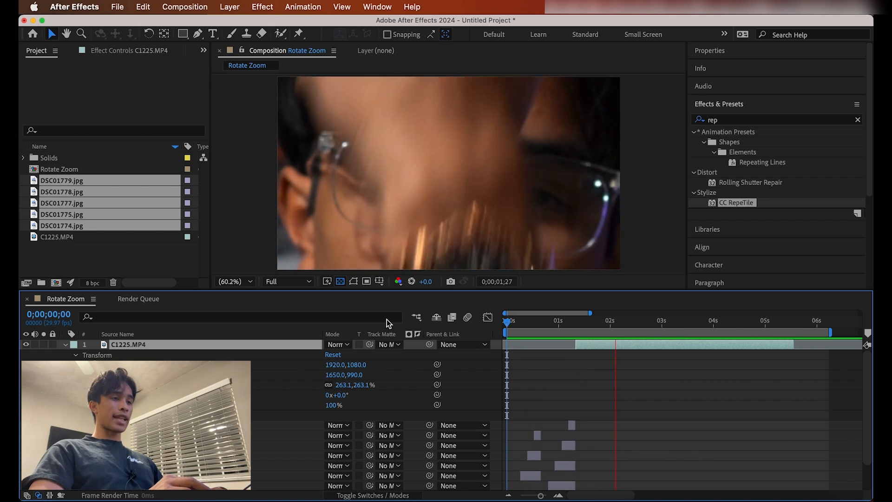
key(space)
- Set starting Position and Scale keyframes for C1225.MP4 at its first frame, 0;00;01;10
drag(658, 322, 566, 320)
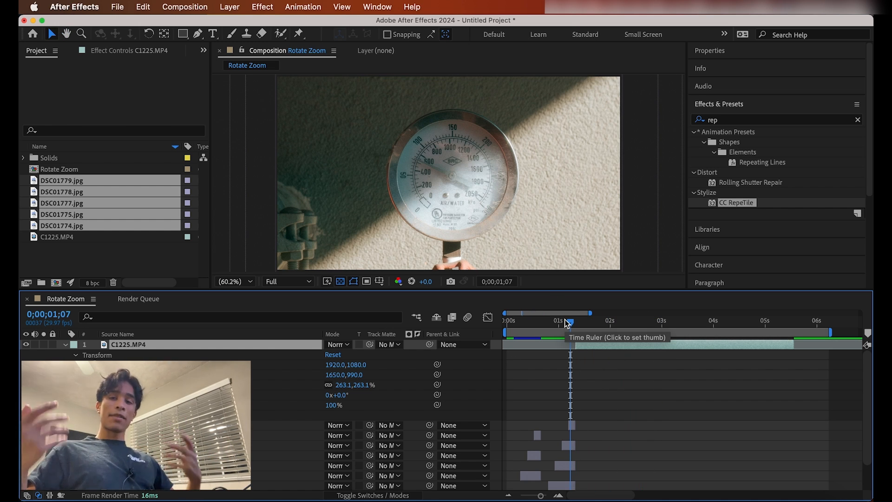
drag(565, 319, 574, 324)
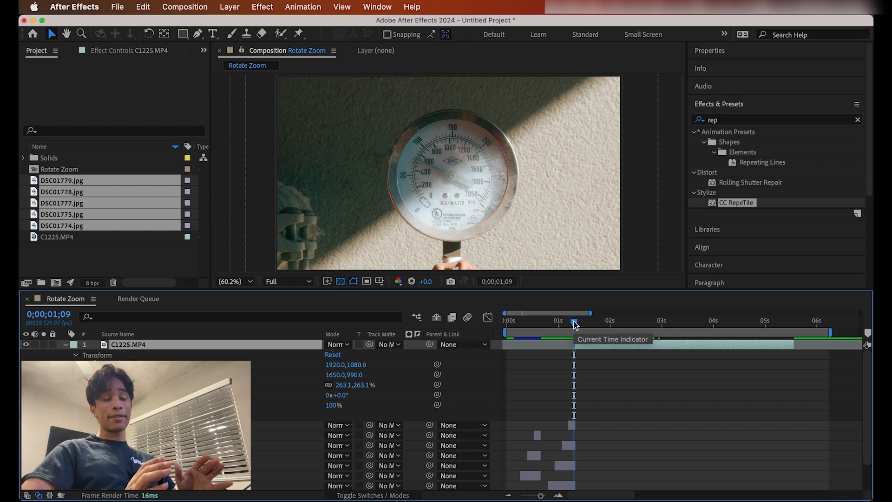
key(super+Right)
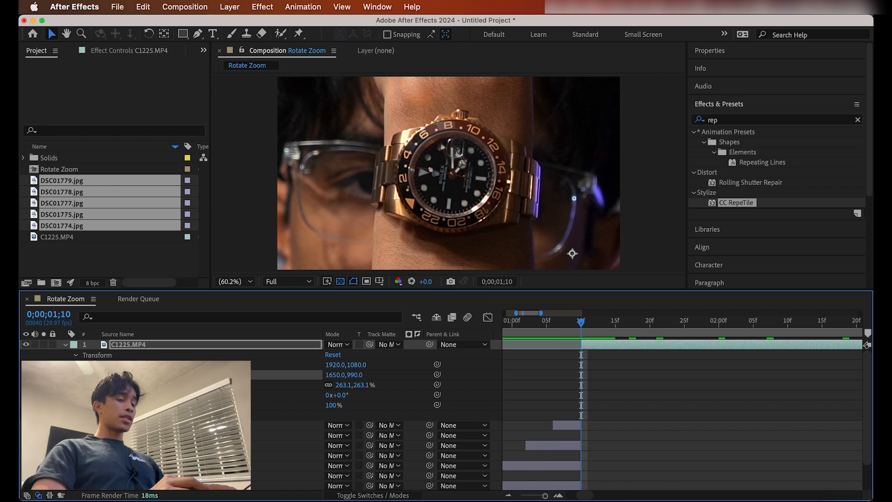
click(611, 346)
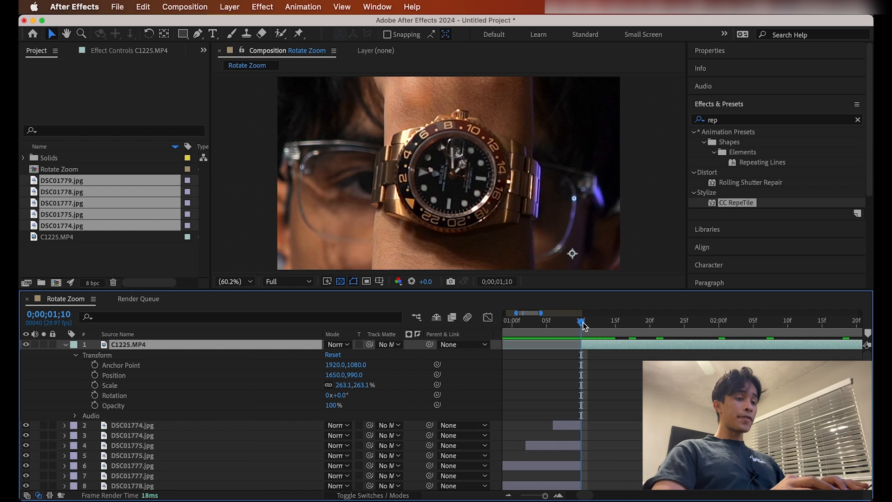
drag(583, 326, 586, 326)
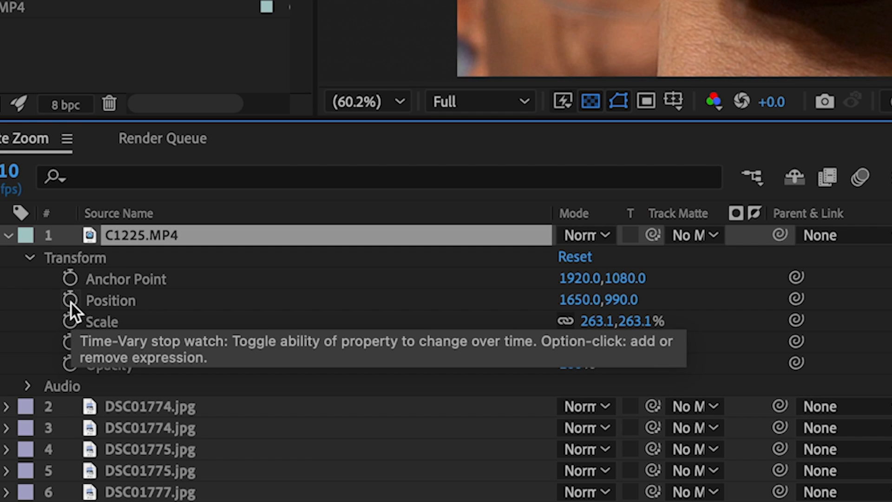
click(71, 301)
click(72, 321)
click(72, 346)
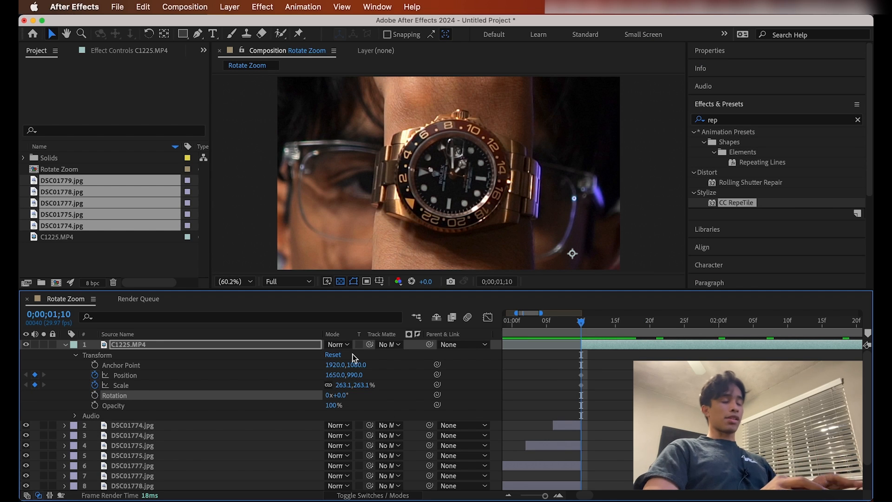
- Add Position and Scale keyframes with the same values near the end of C1225.MP4, at 0;00;05;16
key(minus)
key(minus)
key(minus)
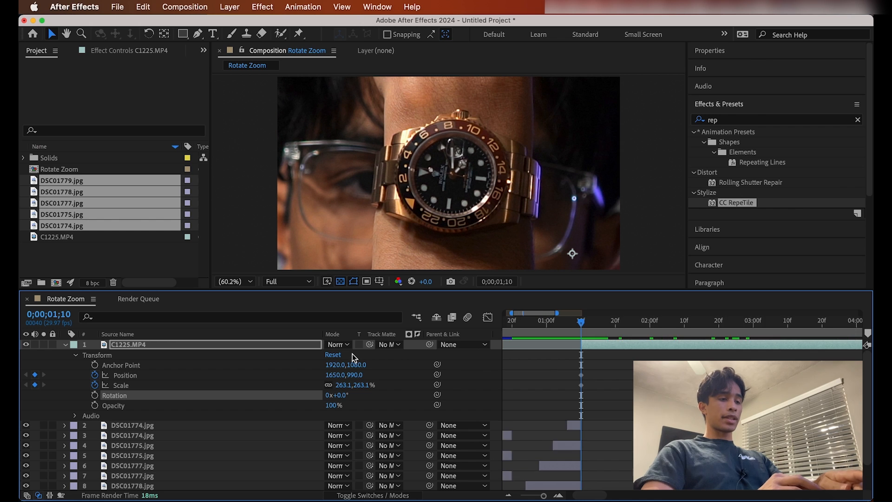
key(equal)
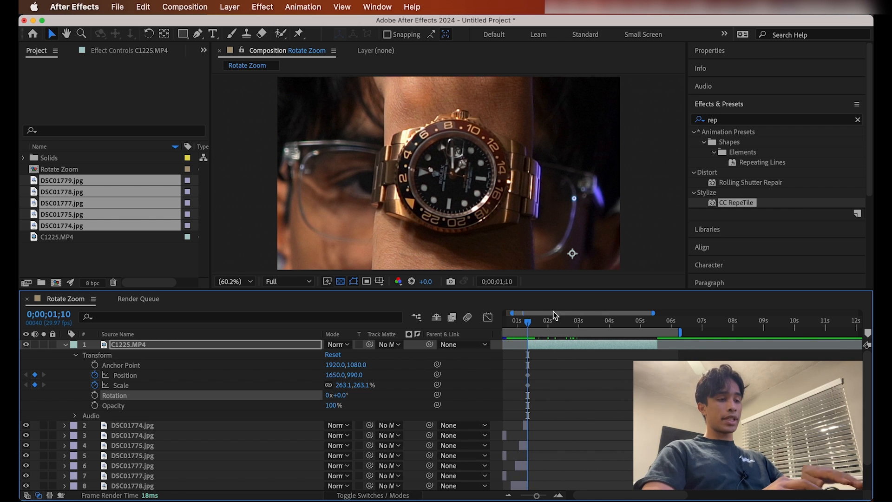
key(minus)
drag(535, 321, 617, 321)
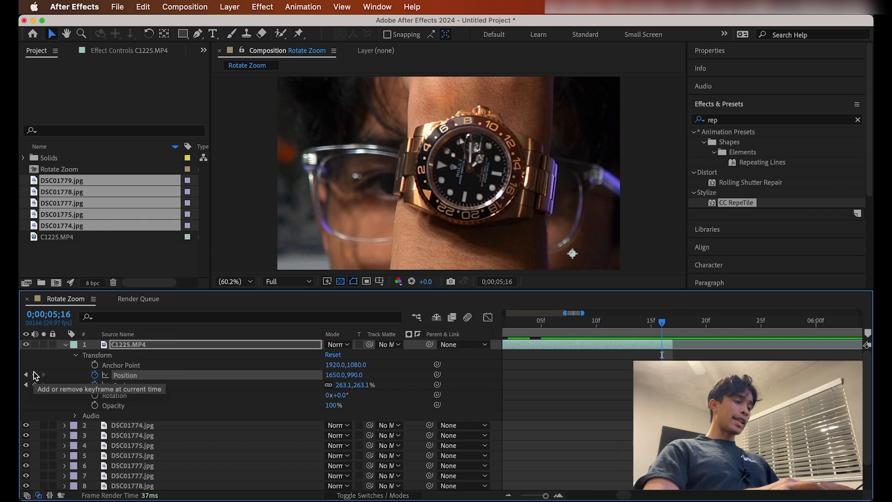
click(36, 376)
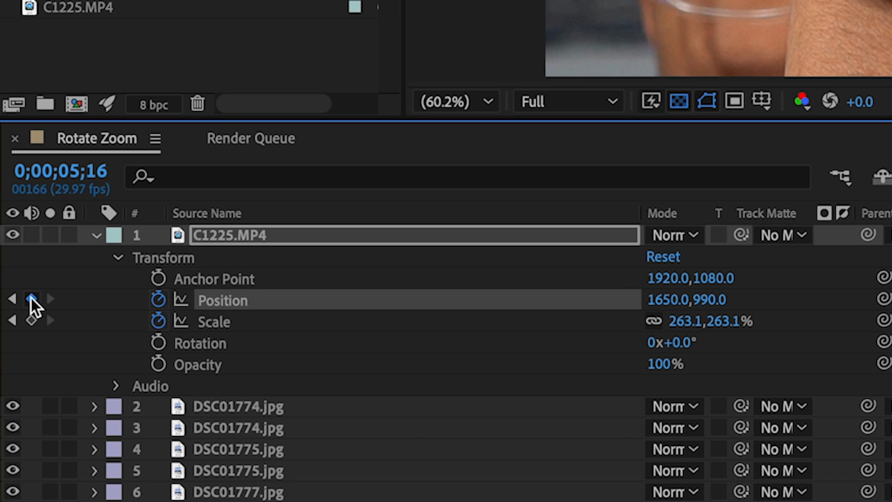
click(32, 320)
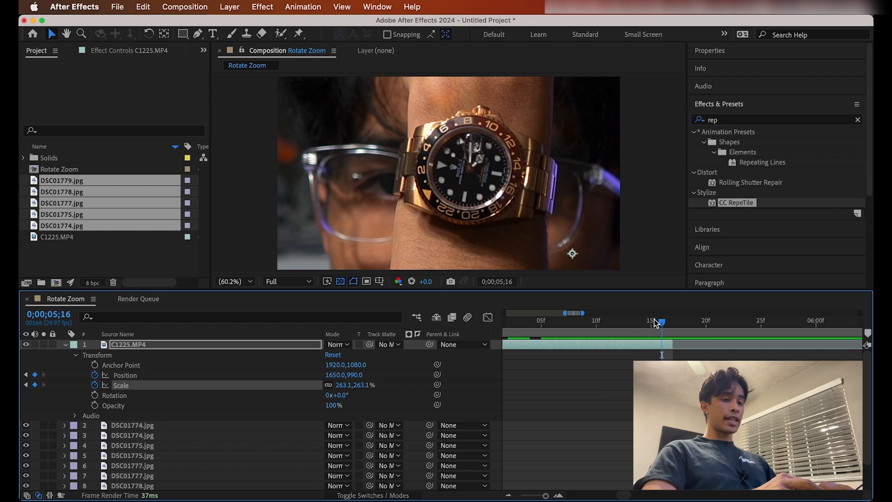
- Scrub C1225.MP4 back from its end keyframes to 0;00;01;13 and examine how the watch moves
drag(654, 320, 617, 320)
key(minus)
key(minus)
key(minus)
key(minus)
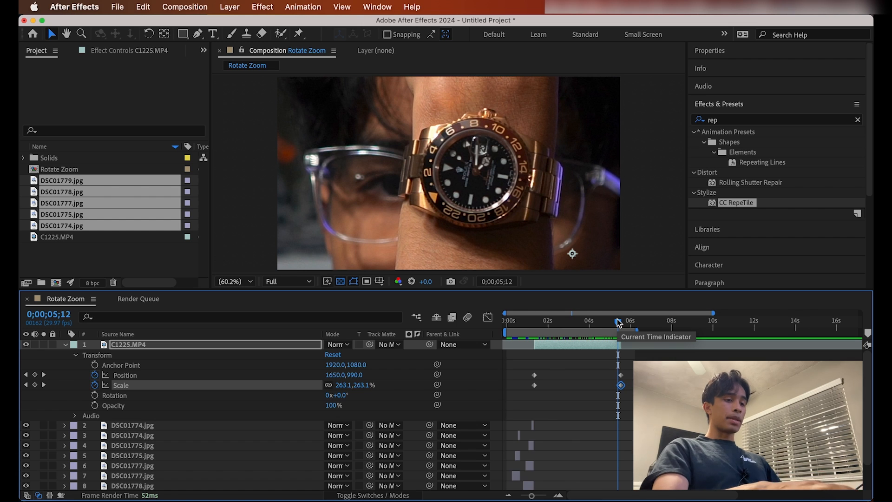
drag(617, 320, 537, 321)
key(equal)
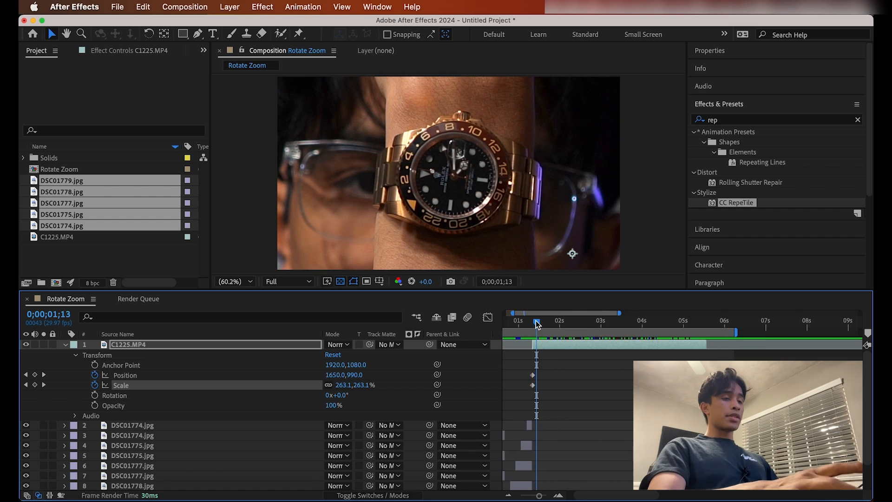
key(equal)
key(equal)
key(minus)
key(minus)
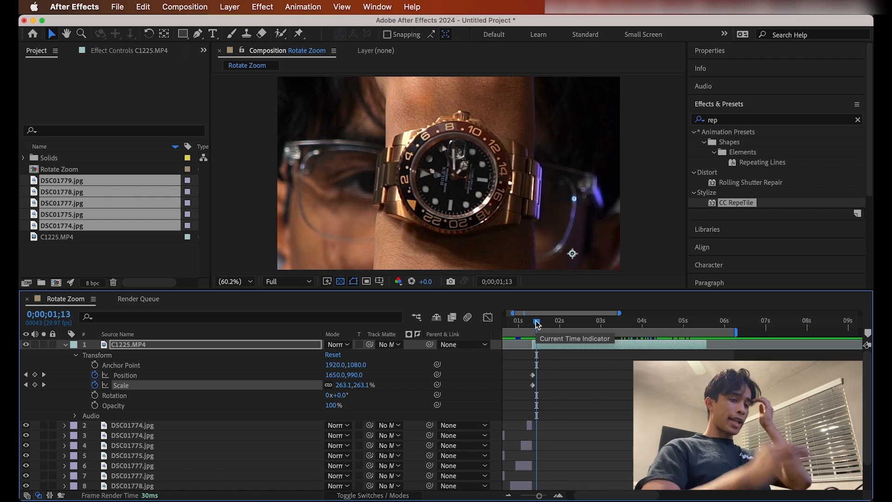
- At 0;00;02;03, zoom C1225.MP4 out to 97.1% scale and reposition it so the watch stays centred
drag(538, 324, 582, 326)
key(equal)
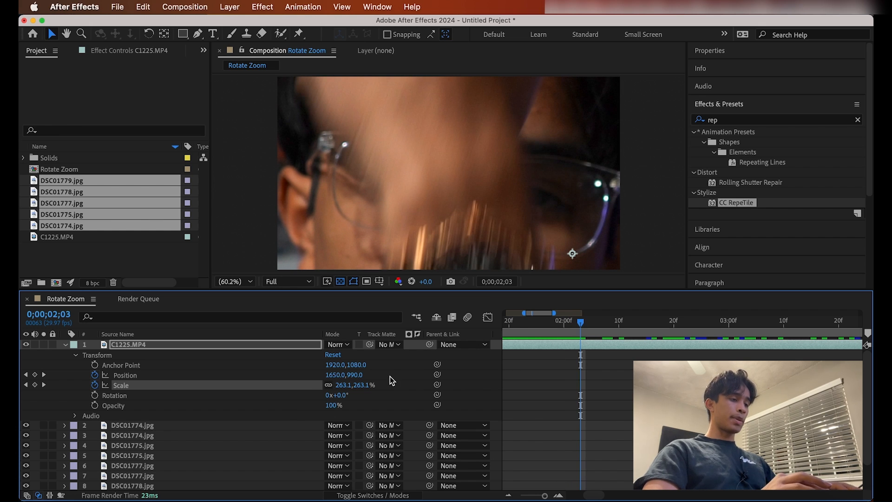
drag(330, 386, 260, 383)
click(509, 172)
drag(509, 172, 422, 94)
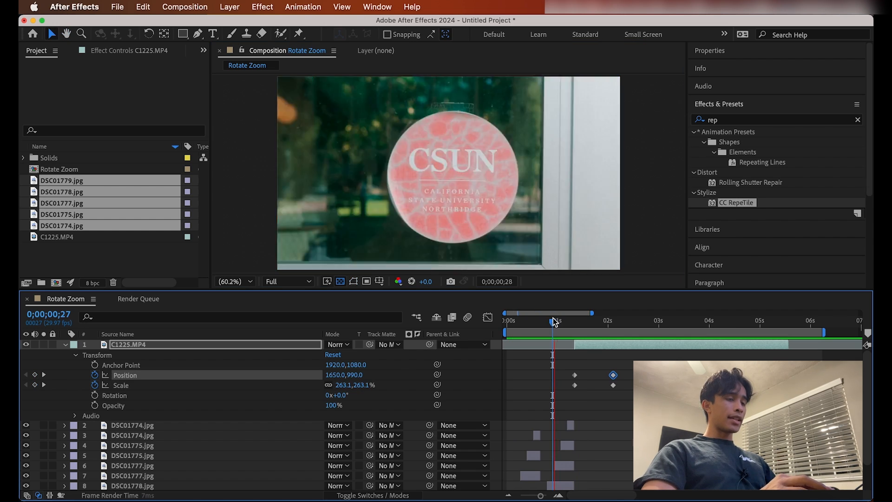
- Refine the 0;00;02;03 keyframes of C1225.MP4 to position 1201.4, 604.1 and scale 71.1%
drag(560, 320, 616, 320)
drag(632, 360, 591, 397)
click(620, 365)
drag(618, 323, 542, 312)
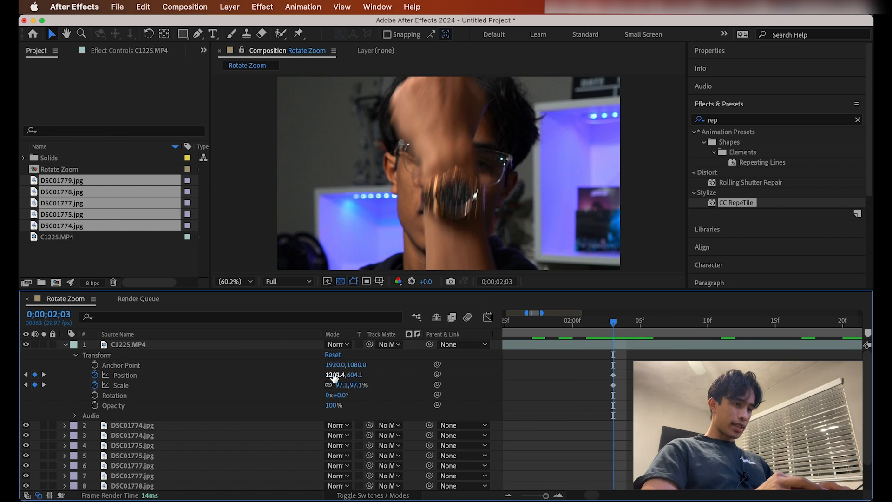
drag(359, 387, 352, 384)
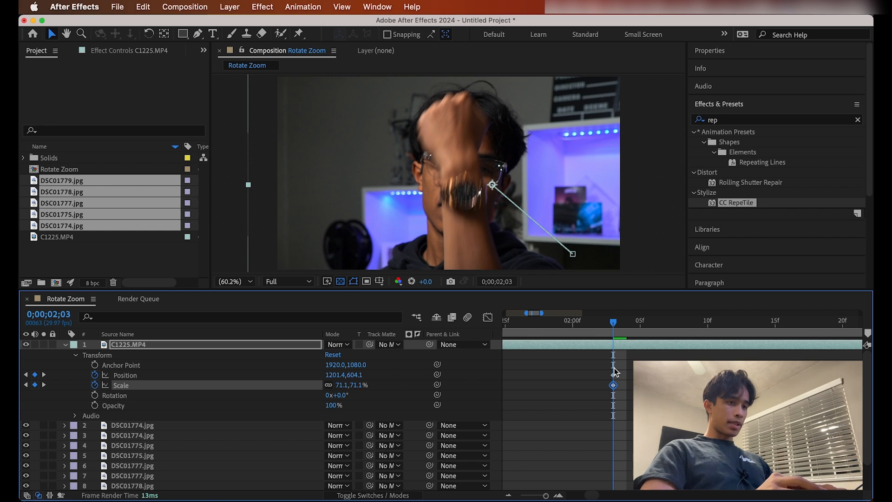
- Copy the Position and Scale keyframes of C1225.MP4 from 0;00;02;03 and paste them at 0;00;05;01
drag(701, 363, 666, 387)
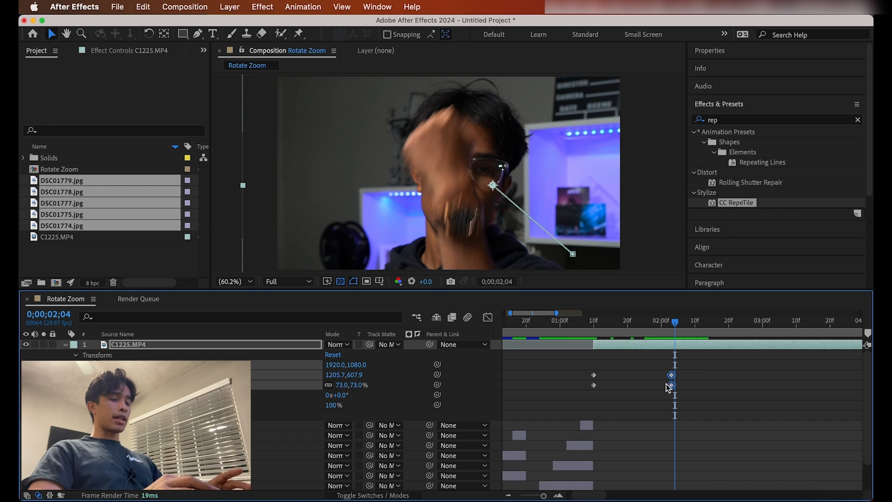
drag(713, 361, 642, 408)
key(minus)
key(minus)
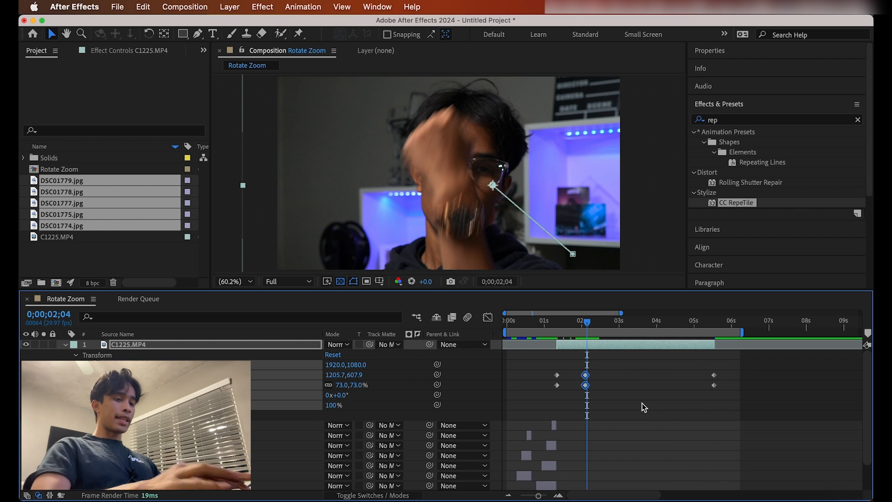
drag(601, 317, 695, 324)
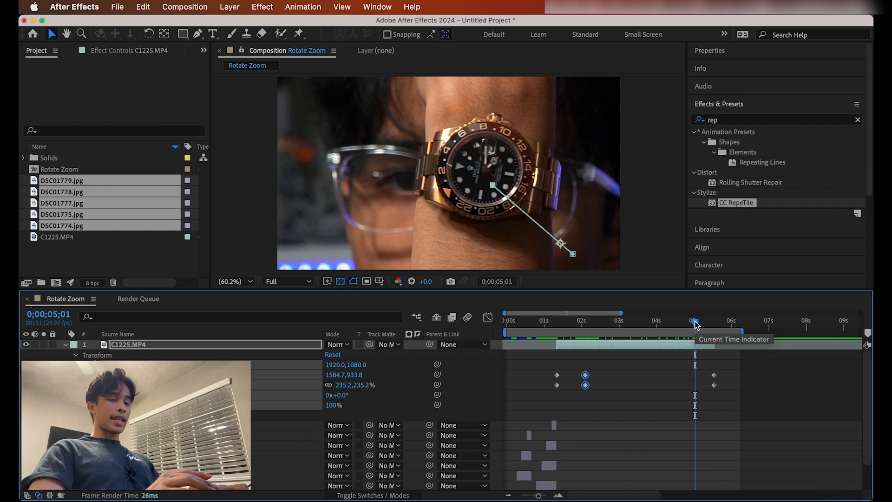
key(ctrl+v)
key(equal)
key(equal)
key(equal)
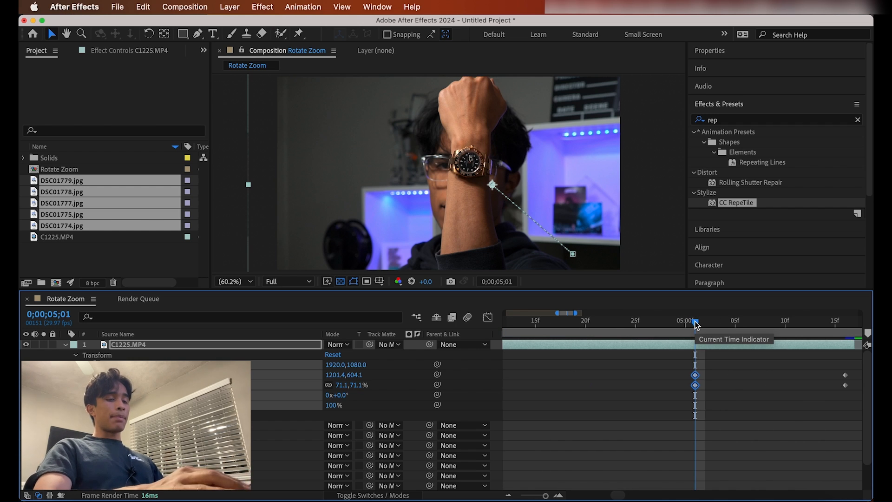
- Shift the pasted zoomed-out Position and Scale keyframes a few frames earlier than 0;00;05;01
key(minus)
key(minus)
drag(699, 377, 686, 379)
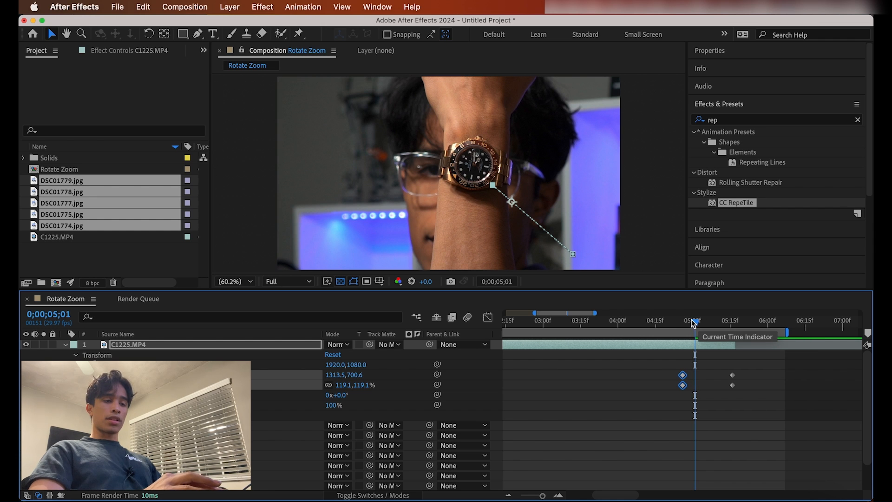
- Play back the sequence from near its start through the end of C1225.MP4 and examine the zoom timing
drag(704, 325, 618, 321)
key(minus)
key(space)
drag(634, 319, 511, 318)
key(space)
key(equal)
key(equal)
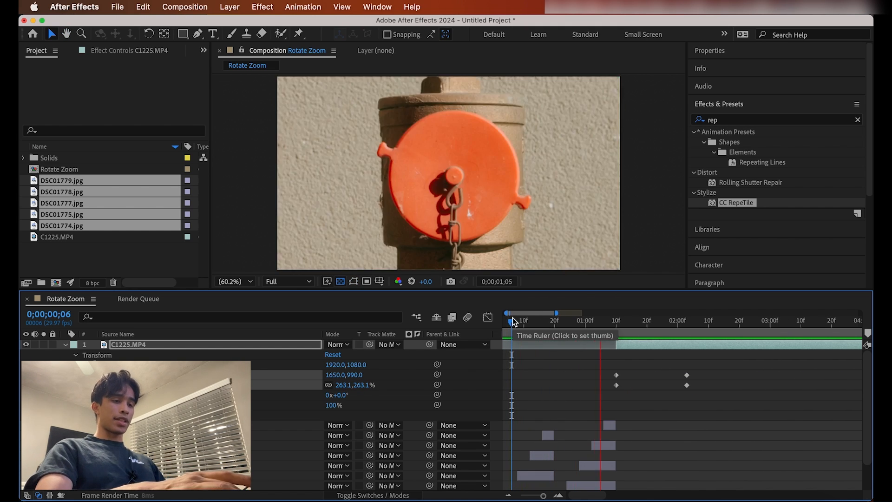
click(709, 322)
key(space)
key(minus)
key(minus)
key(minus)
key(equal)
key(equal)
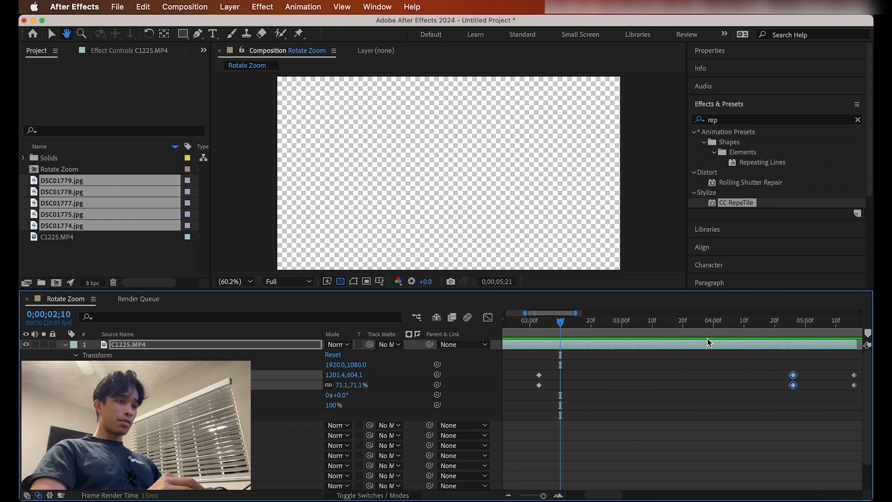
key(space)
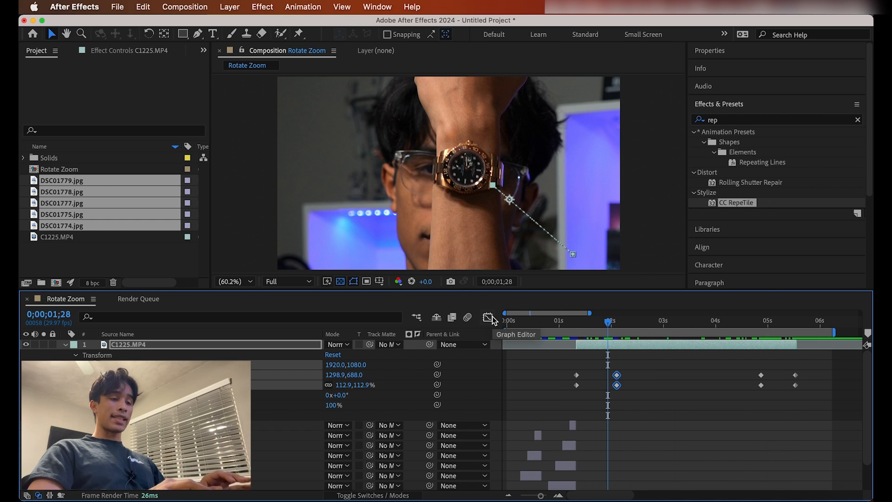
- Apply Easy Ease to the first two pairs of Position and Scale keyframes of C1225.MP4 and preview the zoom-out
drag(652, 369, 565, 392)
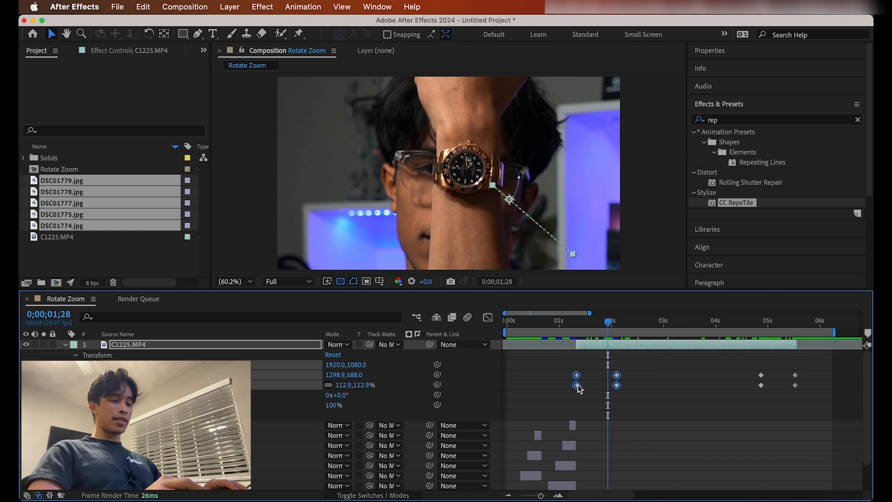
right_click(578, 387)
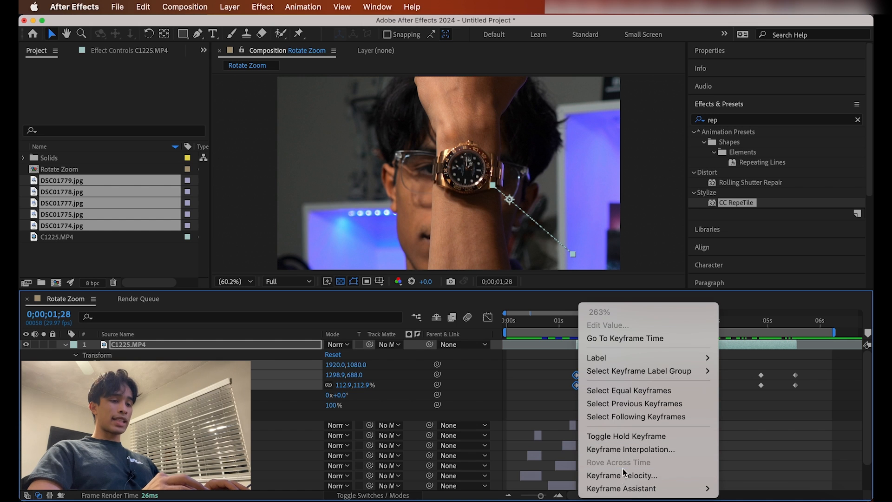
mouse_move(626, 488)
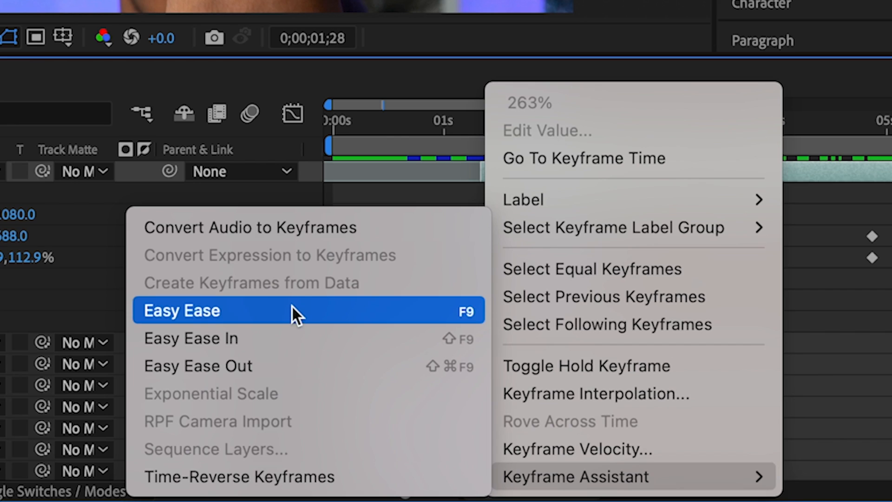
click(293, 309)
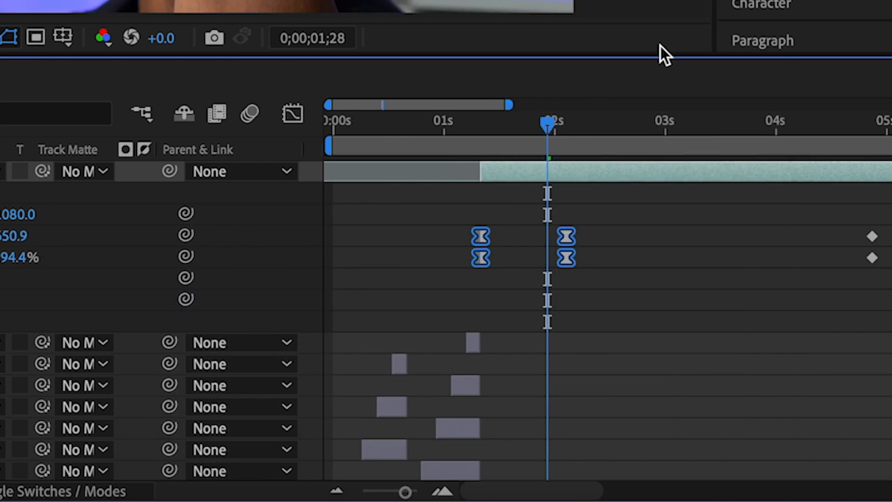
drag(550, 120, 455, 120)
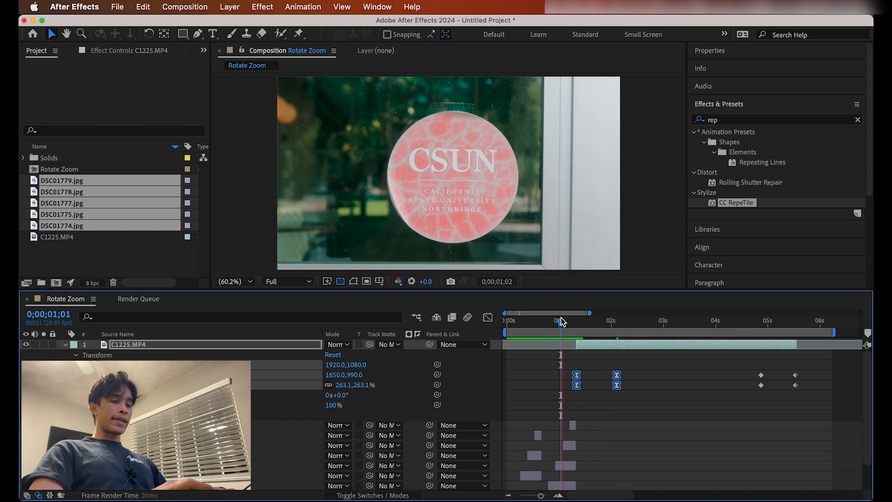
drag(562, 321, 618, 321)
click(627, 369)
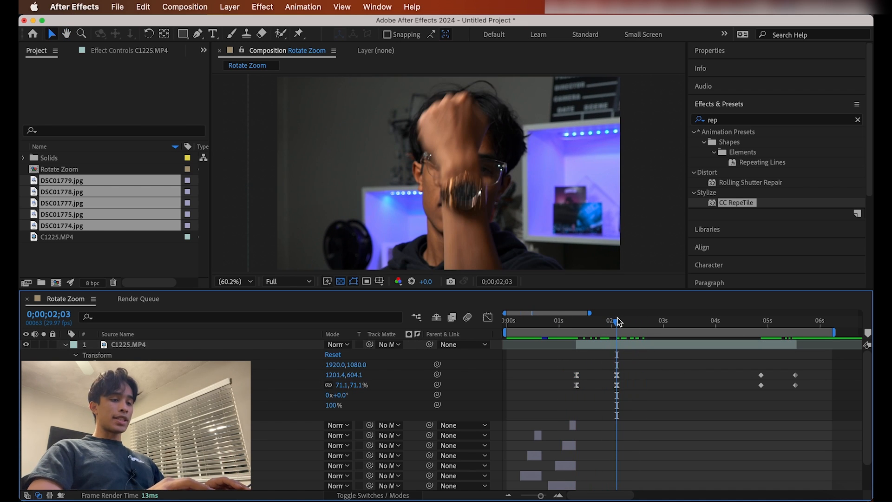
- In the Scale graph, lengthen the second keyframe's incoming ease, move that keyframe to about 0;00;02;19 and preview the zoom-out
click(617, 385)
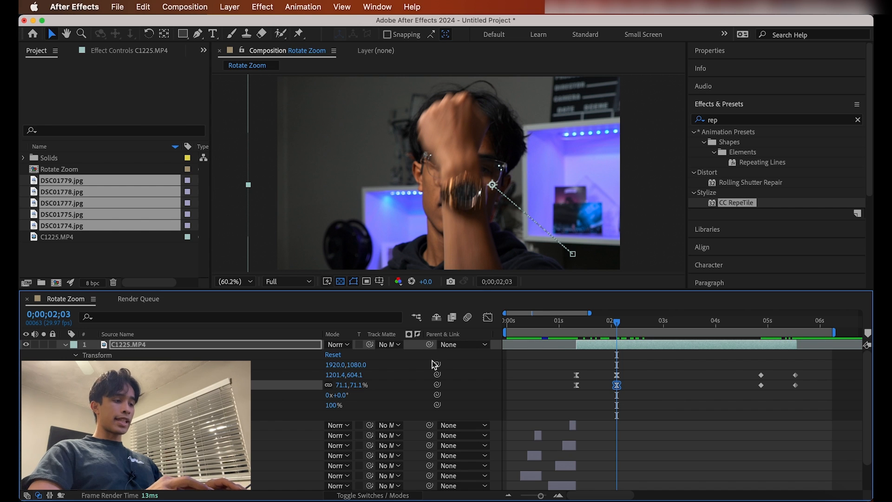
click(492, 317)
scroll(651, 430, down, 15)
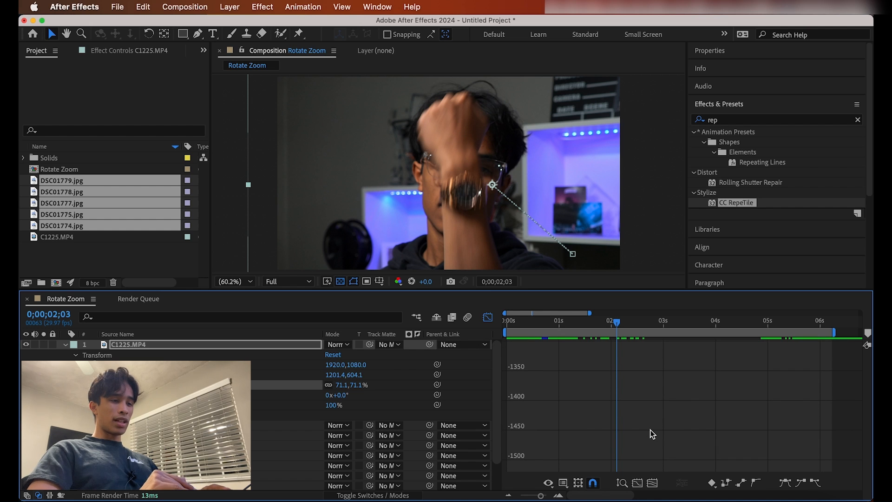
scroll(650, 433, up, 8)
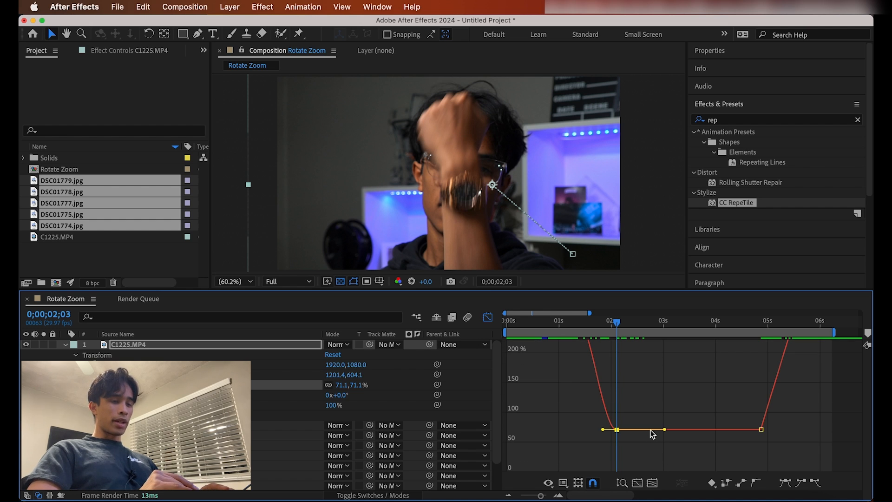
mouse_move(664, 429)
mouse_down()
mouse_move(656, 430)
mouse_move(682, 430)
mouse_up()
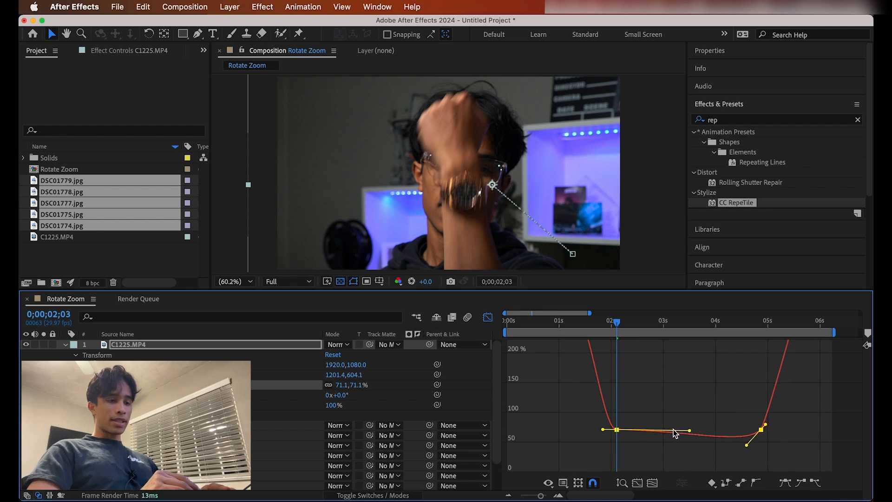
key(super+z)
drag(603, 429, 598, 430)
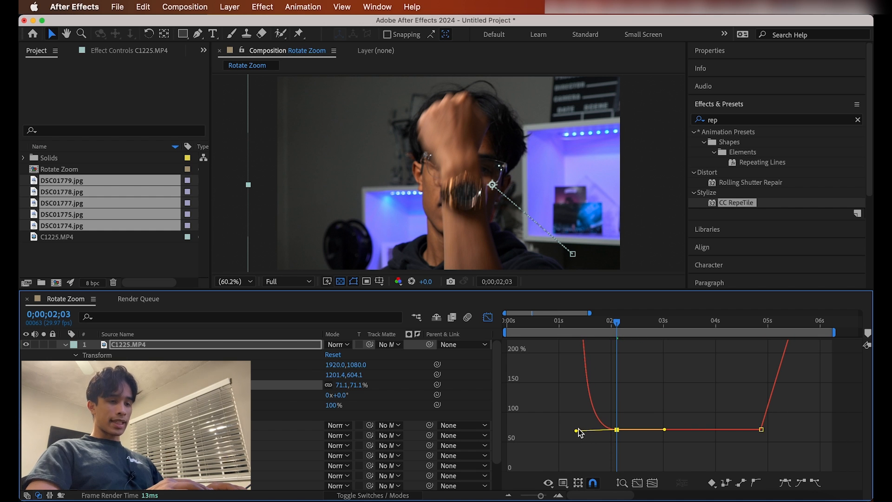
drag(611, 327, 497, 320)
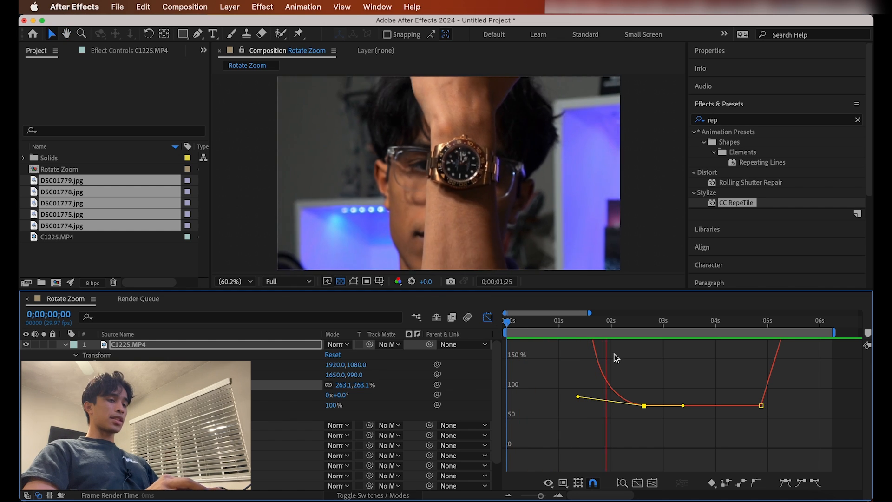
click(658, 322)
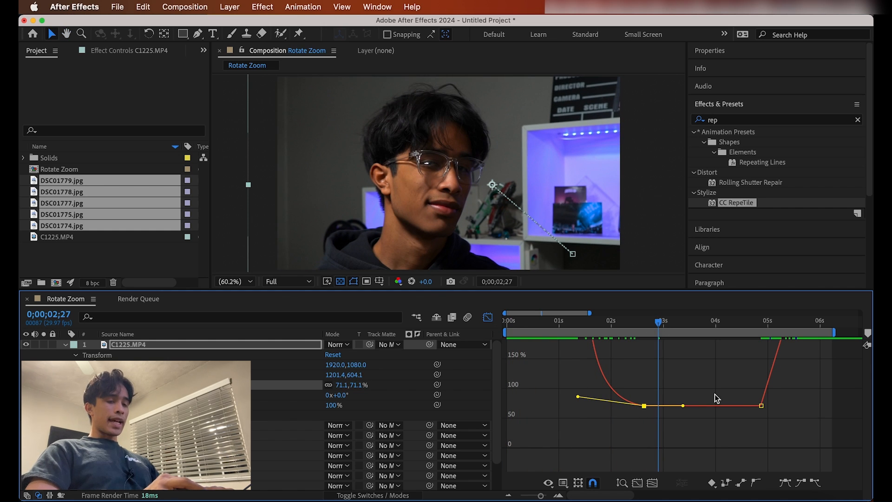
- Ease the third Scale keyframe, lengthen its outgoing handle, move it to about 0;00;03;28 and preview the curve
click(761, 406)
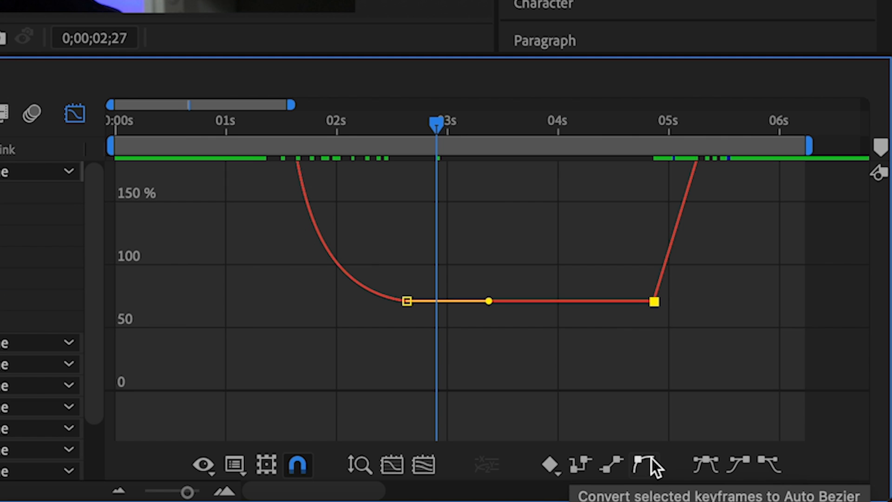
click(738, 463)
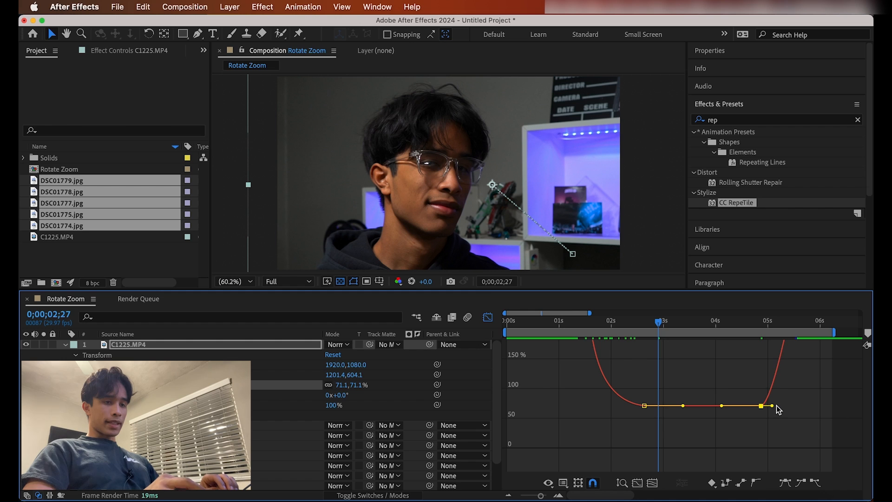
drag(772, 406, 784, 407)
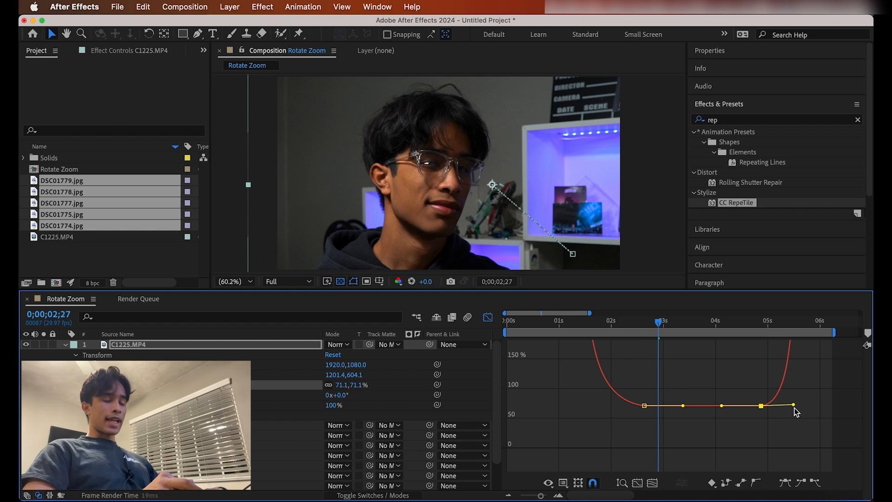
drag(761, 406, 713, 409)
key(space)
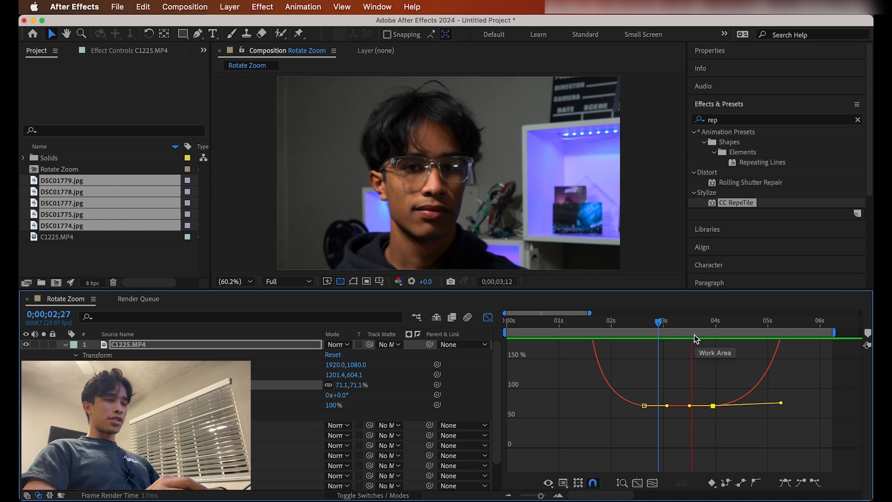
key(space)
drag(625, 326, 506, 326)
key(space)
key(space)
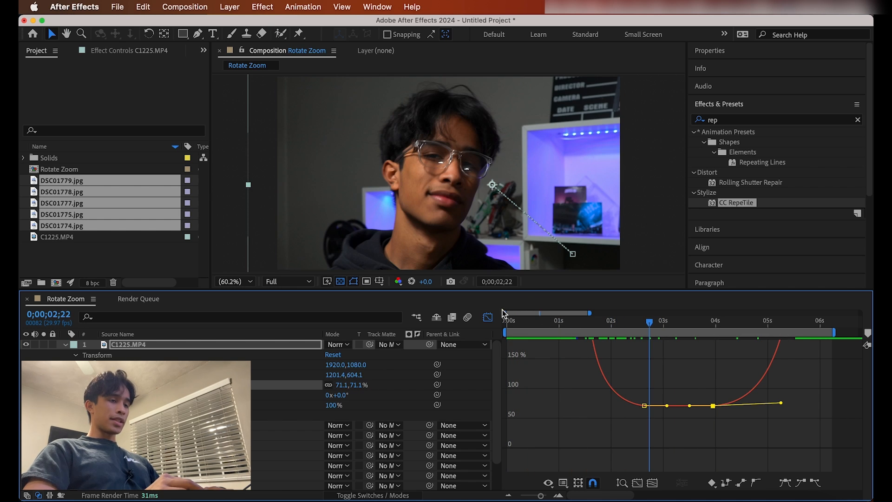
- Leave the Graph Editor and retime the two middle Position keyframes, first matching the Scale keyframes and finally close together around 0;00;03;10
click(492, 317)
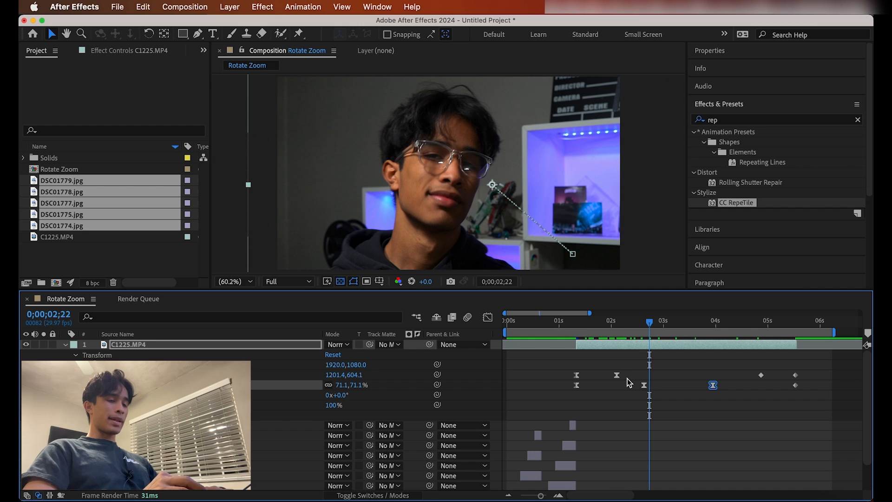
drag(619, 376, 644, 378)
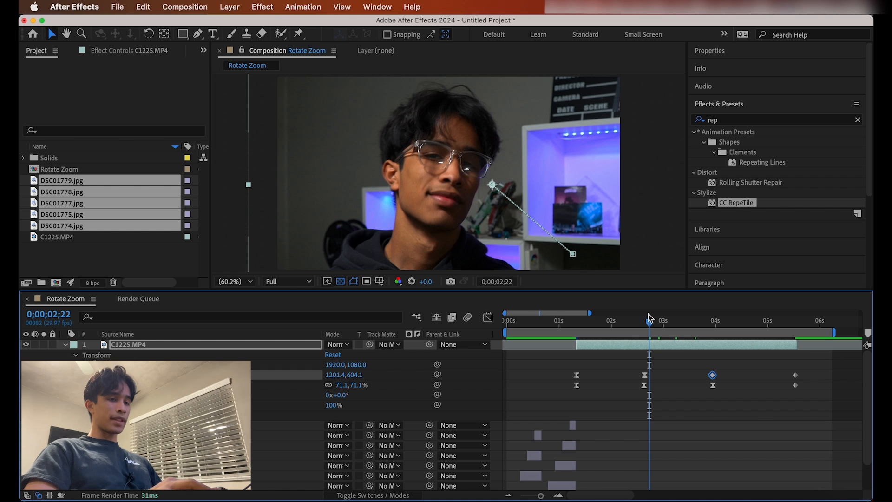
drag(649, 318, 556, 323)
key(space)
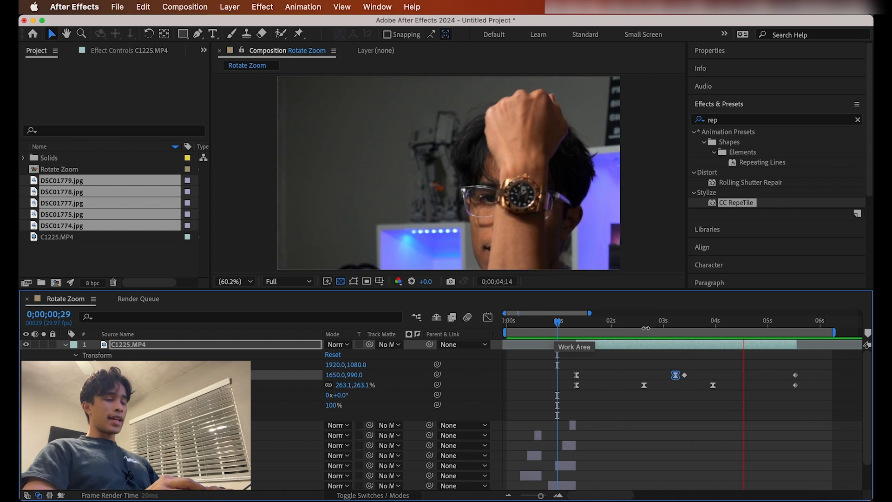
key(space)
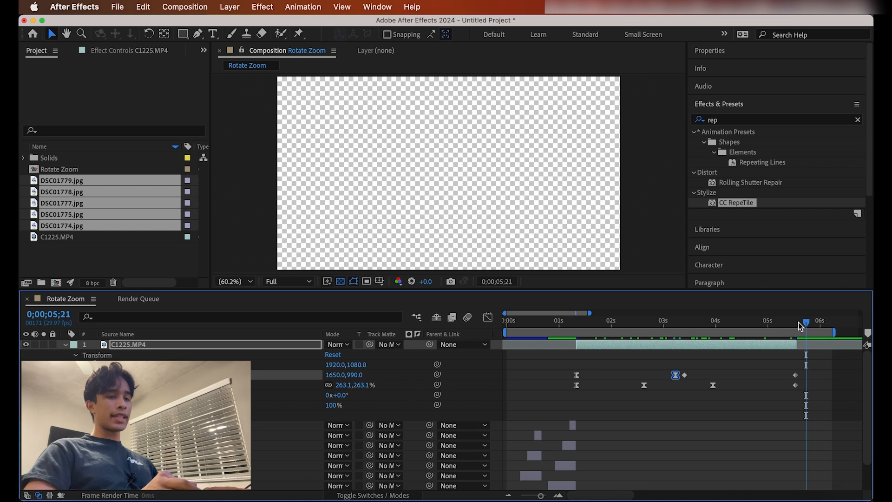
drag(807, 326, 681, 325)
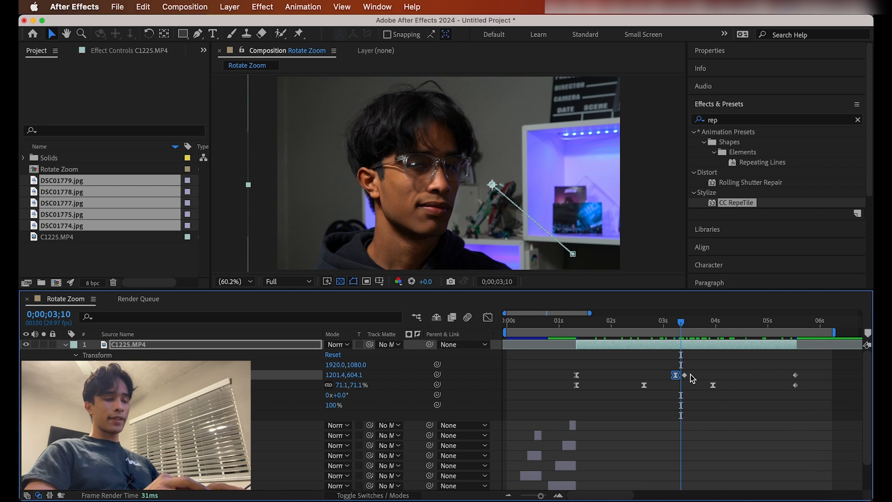
- Add a Position keyframe at 0;00;02;07, moving C1225.MP4 up and left to centre the subject, and preview the motion
drag(680, 322, 577, 324)
key(space)
mouse_move(577, 324)
mouse_down()
mouse_move(686, 321)
mouse_move(579, 322)
mouse_up()
key(space)
key(space)
drag(629, 325, 625, 321)
drag(555, 221, 493, 169)
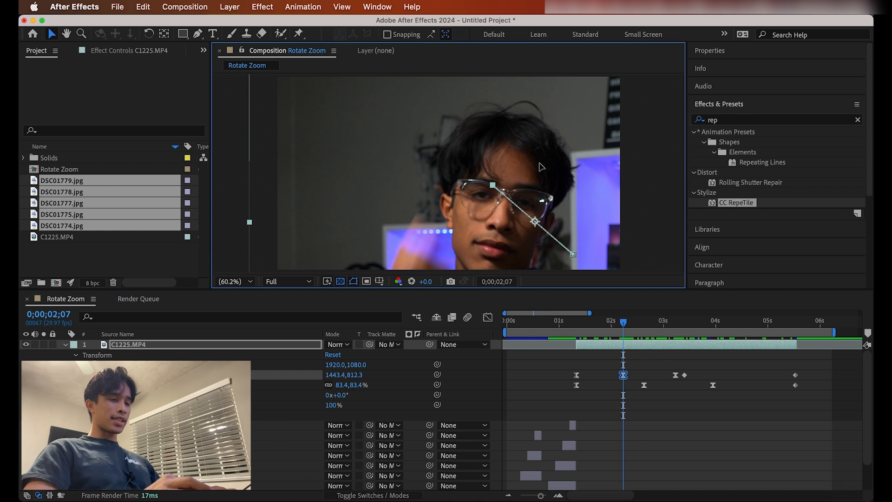
drag(624, 320, 564, 320)
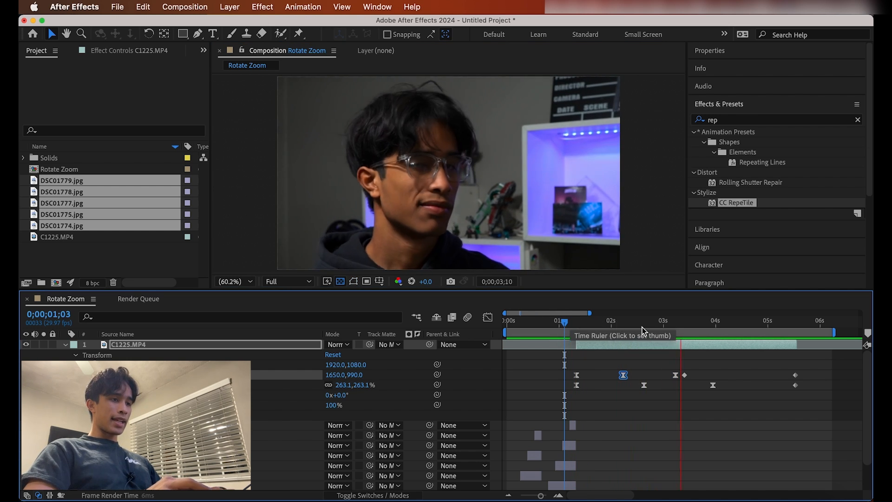
- Add a Position keyframe at 0;00;04;25, moving C1225.MP4 slightly up and left to centre the watch, and apply Easy Ease to it
click(759, 320)
drag(472, 176, 470, 170)
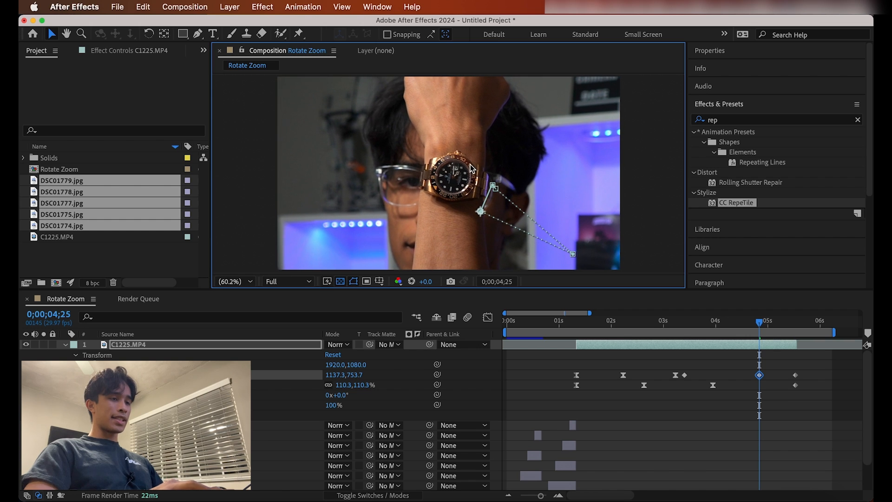
drag(759, 321, 740, 321)
right_click(760, 377)
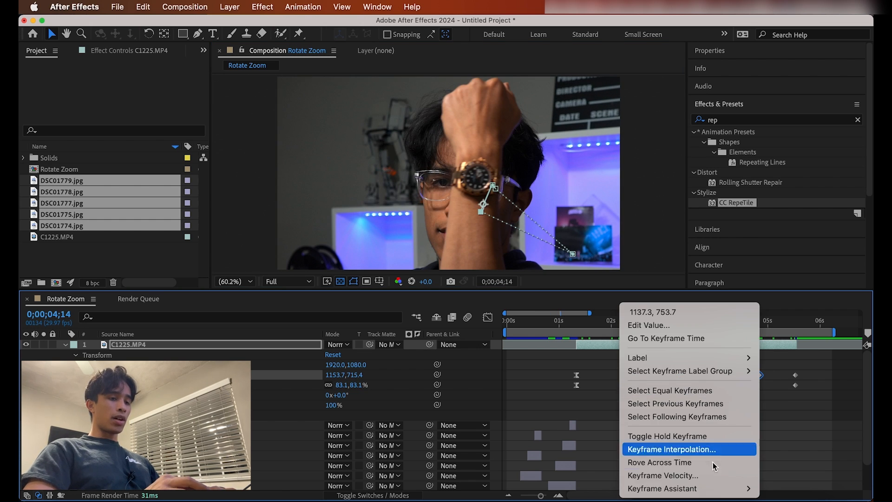
mouse_move(743, 488)
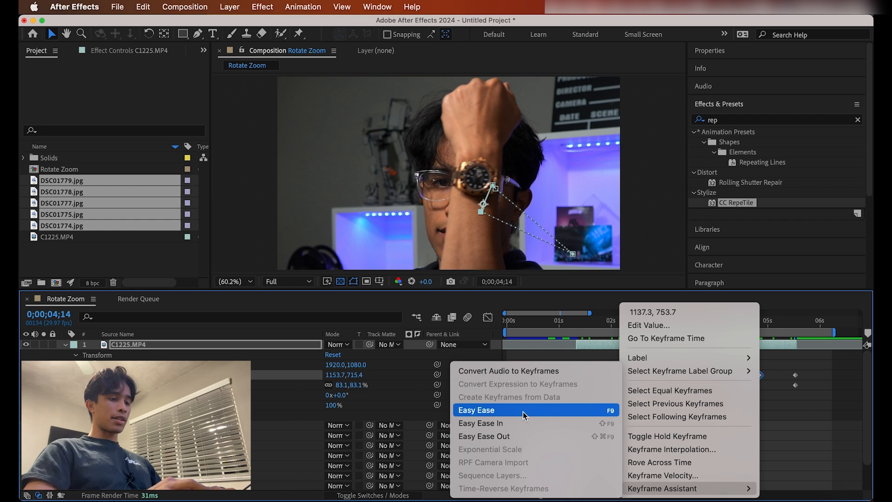
click(524, 423)
- Preview the centred zoom-in, and replay the zoom-out from about 0;00;01;21
click(719, 323)
drag(717, 322, 707, 322)
key(space)
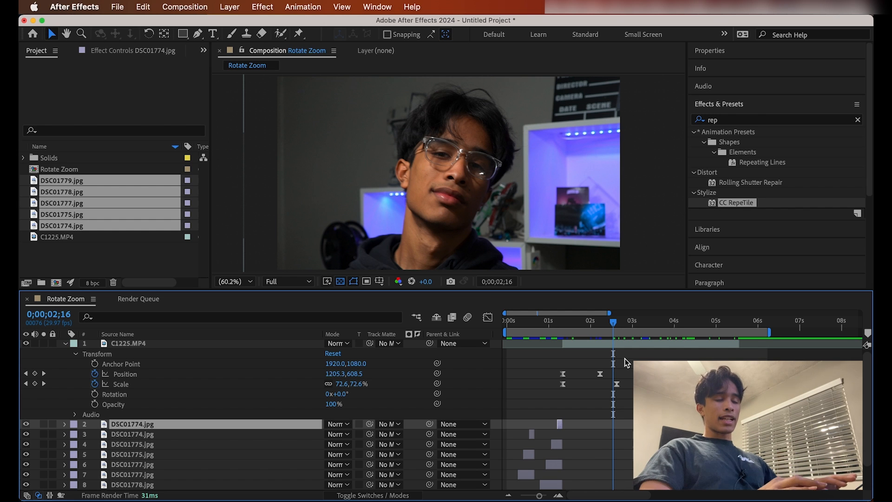
click(588, 324)
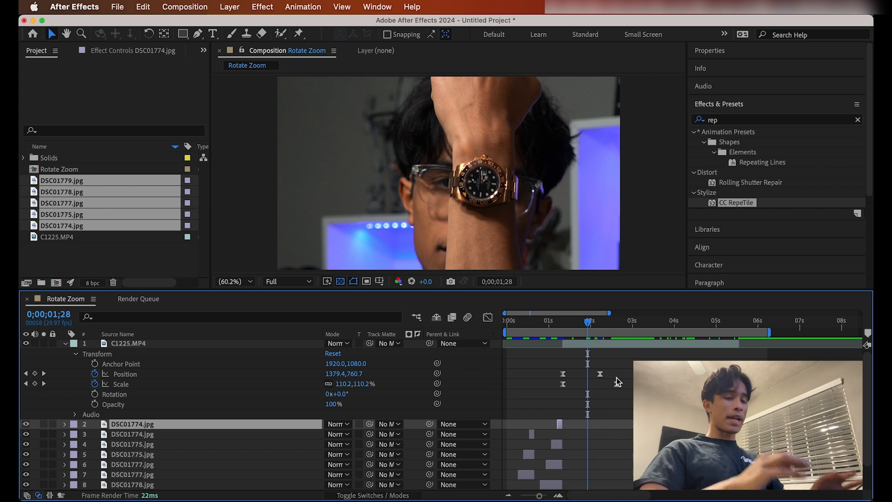
drag(601, 330, 579, 324)
key(space)
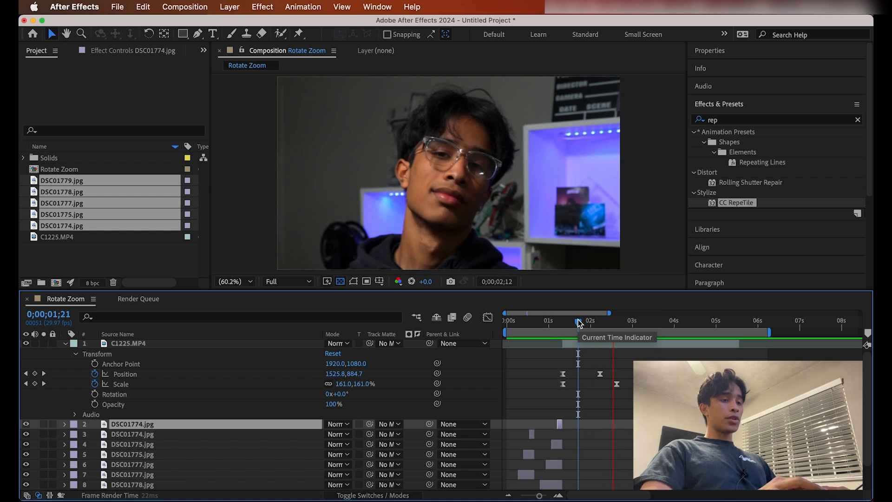
key(space)
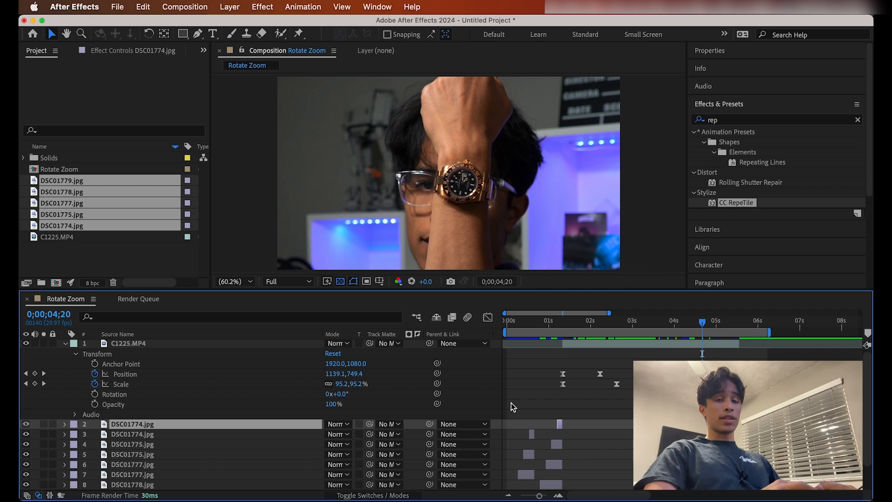
- Duplicate the five photo layers that end where C1225.MP4 starts, and move the copies to around 0;00;06, after the clip's last keyframes
scroll(510, 402, down, 2)
shift+click(558, 424)
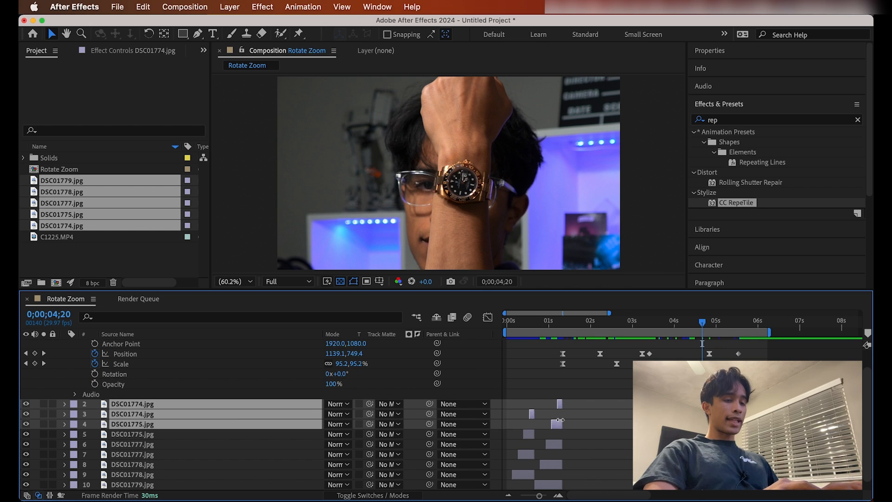
click(598, 411)
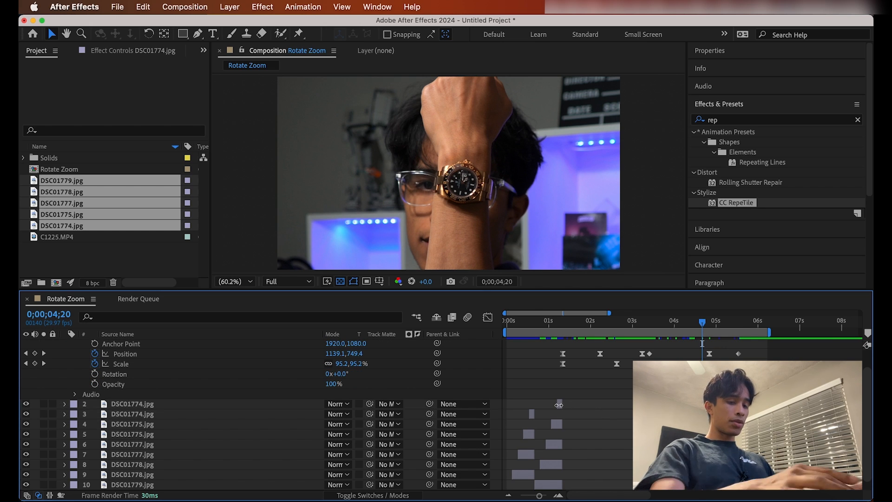
key(=)
scroll(559, 404, left, 5)
click(612, 398)
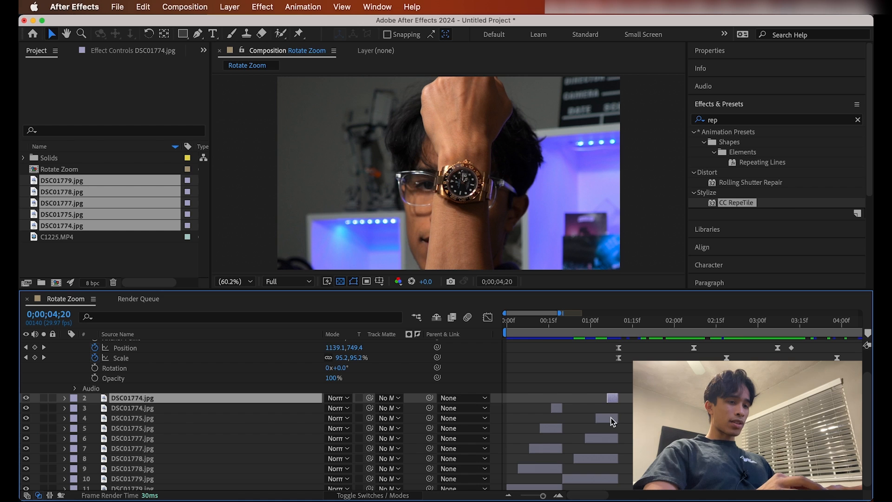
super+click(606, 417)
super+click(603, 438)
super+click(600, 458)
super+click(598, 478)
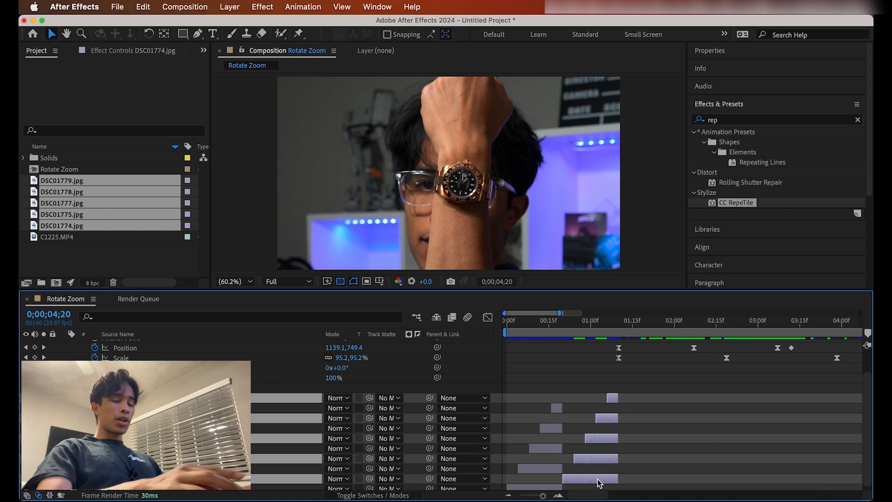
key(minus)
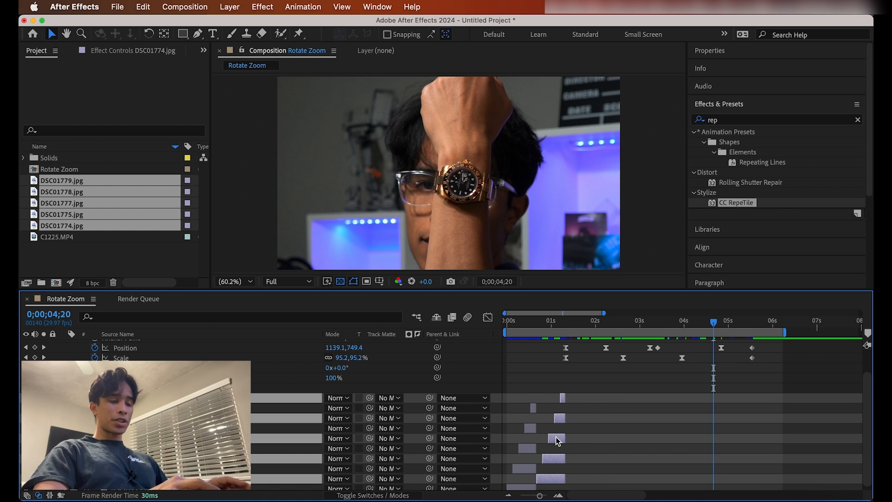
key(super+d)
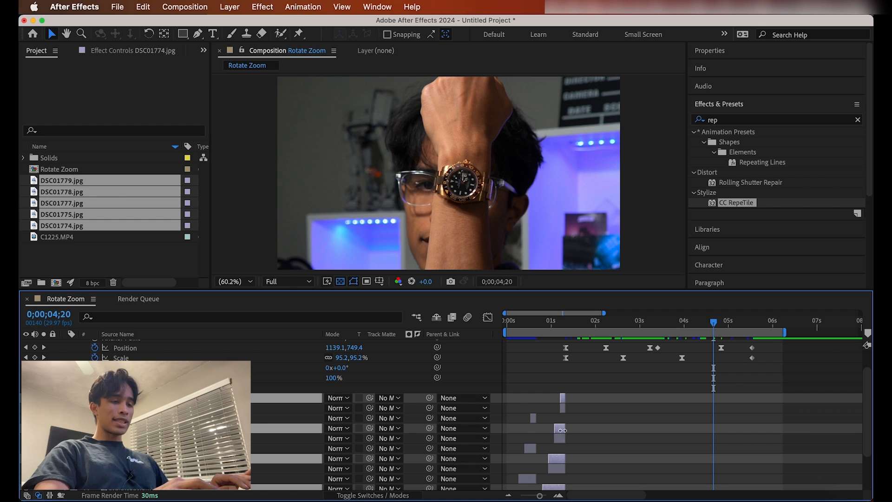
drag(561, 429, 774, 429)
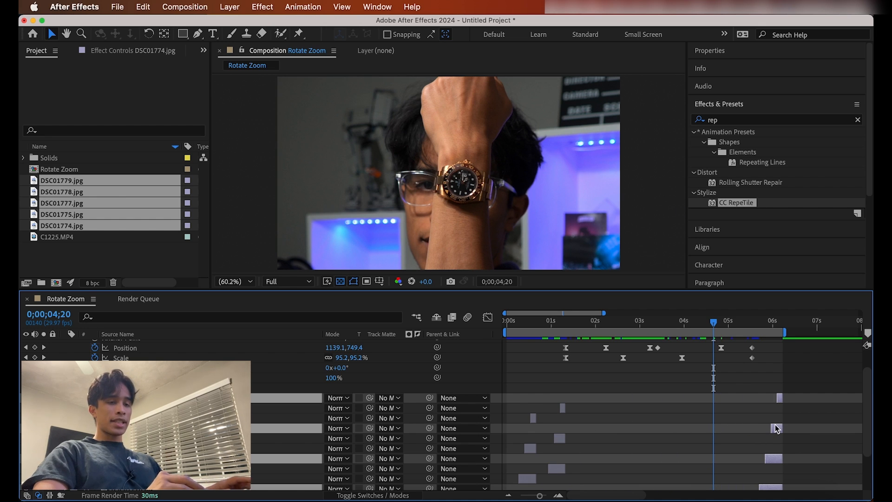
- Extend the start of the duplicated DSC01779.jpg layer to about 0;00;05;13 so it lies beneath C1225.MP4's final keyframes at 0;00;05;16
scroll(775, 428, up, 3)
drag(725, 328, 752, 328)
key(equal)
key(equal)
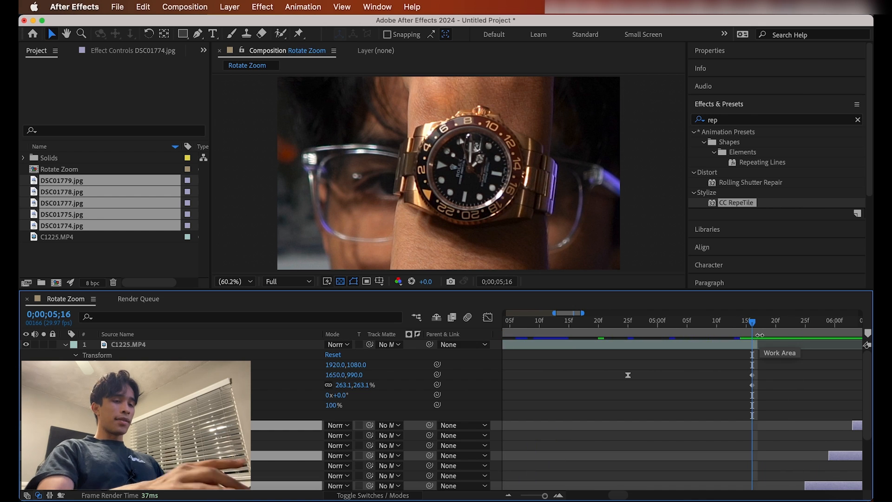
scroll(807, 391, down, 4)
scroll(793, 467, up, 4)
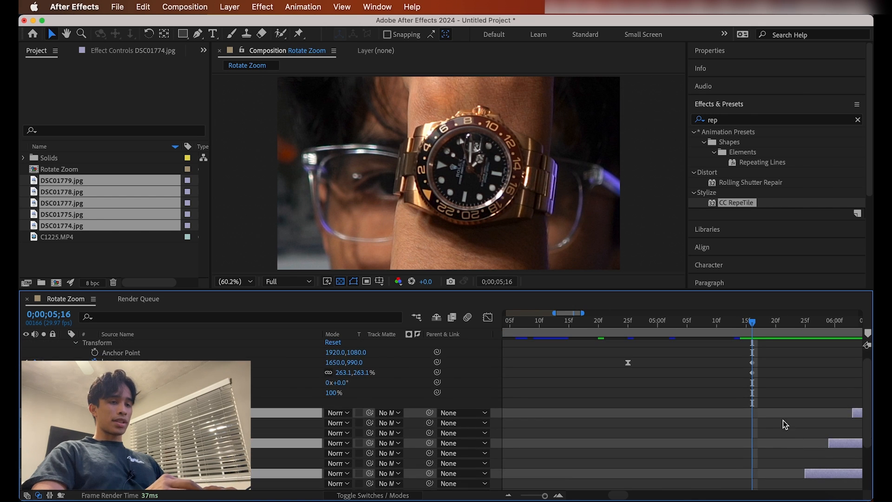
scroll(791, 437, down, 4)
click(743, 464)
scroll(734, 462, up, 4)
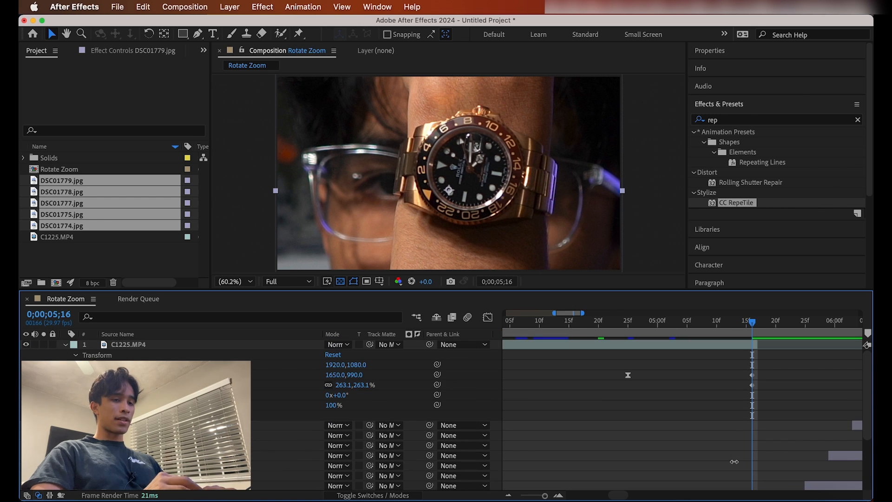
- Lower the opacity of C1225.MP4 to 58% at 0;00;05;16 to see the wheel photo beneath it
click(727, 349)
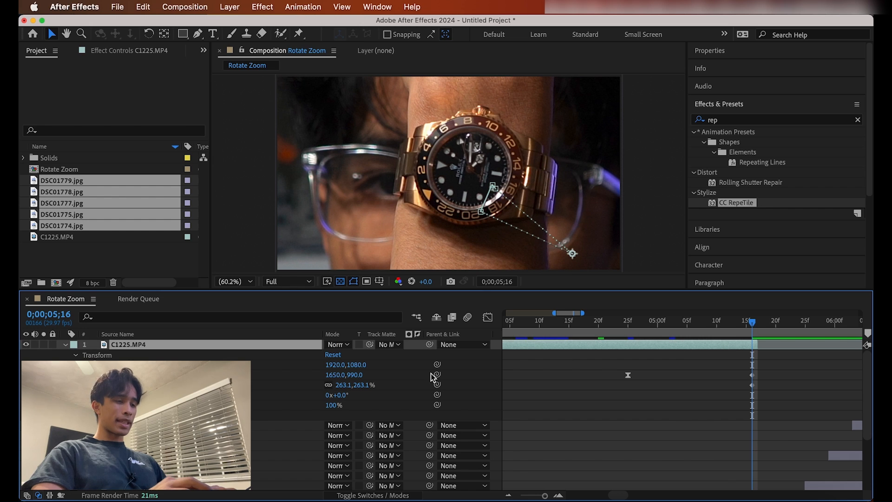
mouse_move(332, 405)
mouse_down()
mouse_move(320, 408)
mouse_move(332, 409)
mouse_up()
click(322, 404)
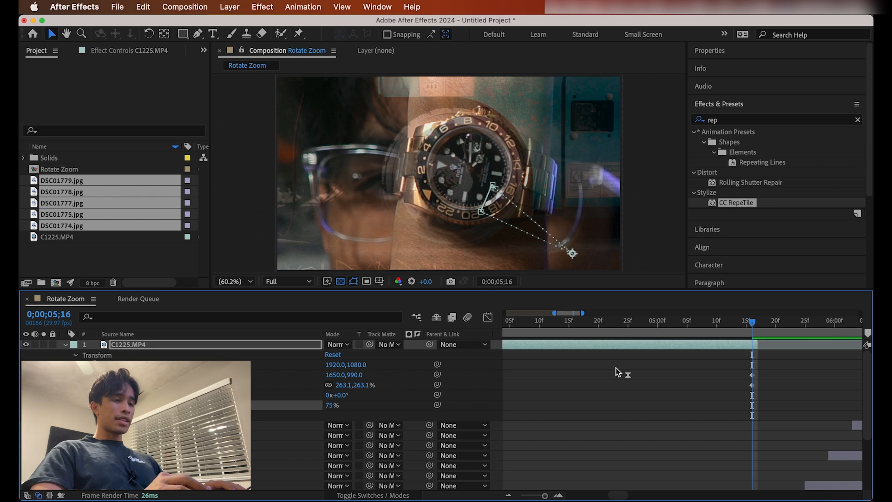
drag(332, 408, 322, 413)
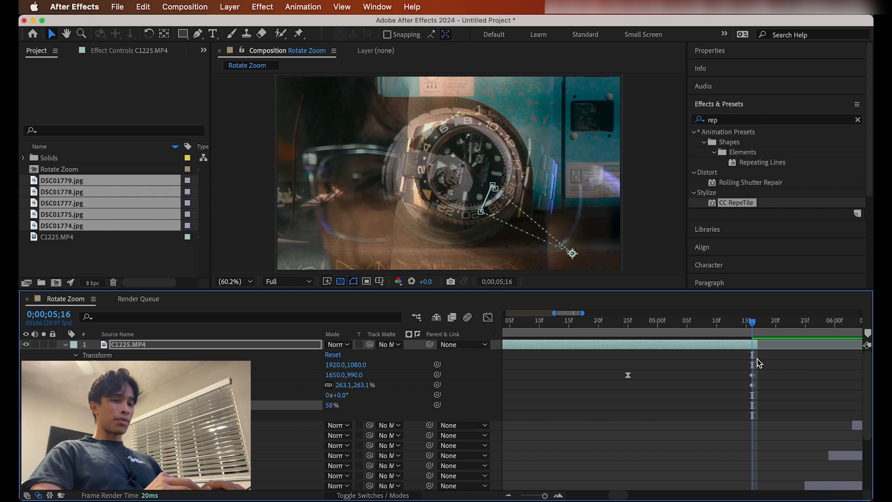
- At 0;00;05;16, move and enlarge C1225.MP4 until the watch lines up with the wheel photo beneath, and restore its opacity to 100%
mouse_move(563, 126)
mouse_down()
mouse_move(545, 132)
mouse_move(553, 134)
mouse_up()
key(comma)
key(comma)
key(comma)
key(comma)
key(comma)
key(comma)
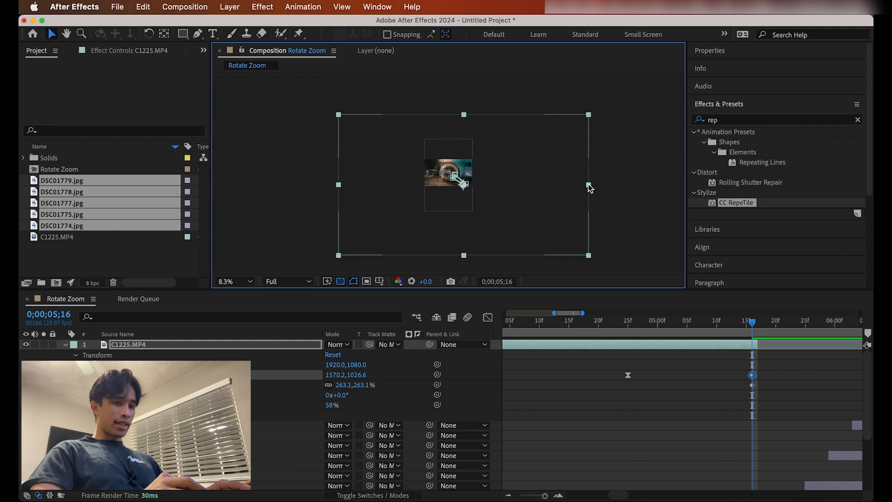
drag(588, 184, 609, 184)
key(period)
key(period)
scroll(502, 182, up, 4)
drag(502, 182, 512, 193)
- Trim the start of the duplicated DSC01779.jpg layer to about 0;00;05;16
scroll(748, 438, down, 5)
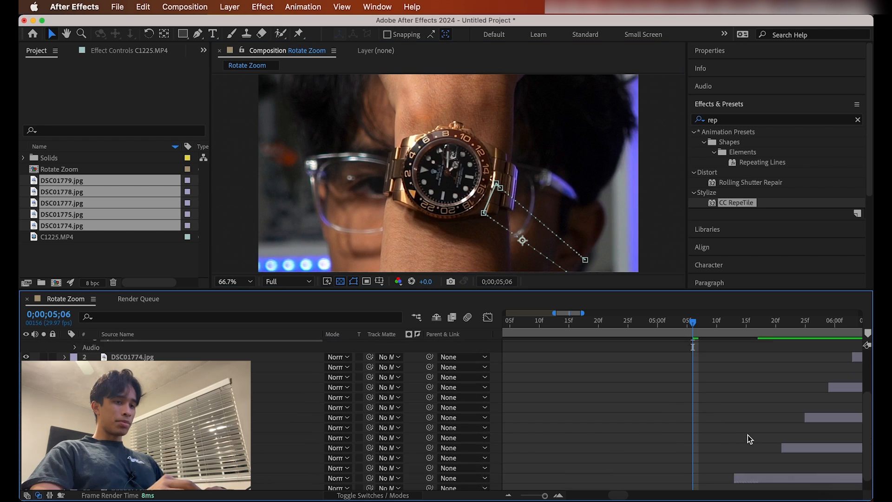
scroll(748, 437, down, 1)
click(737, 464)
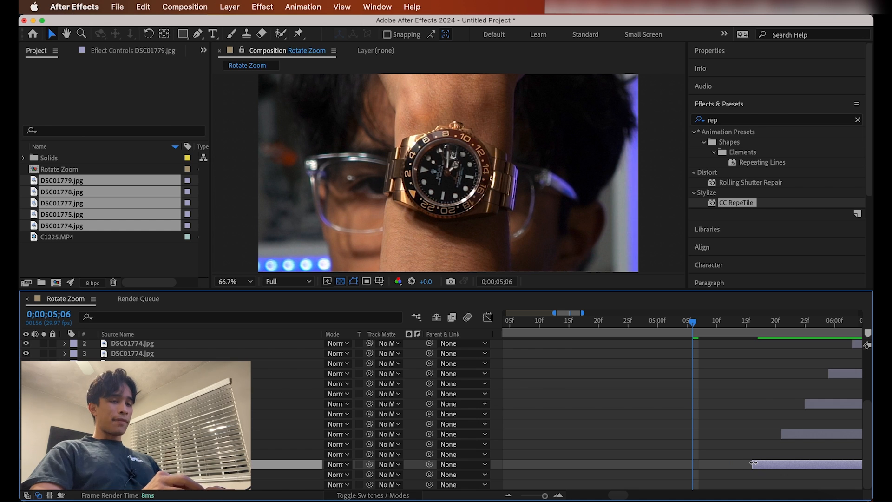
- Preview the whole sequence, checking the transition from the watch clip into the duplicated photos
key(minus)
key(minus)
scroll(752, 462, up, 3)
scroll(719, 412, up, 4)
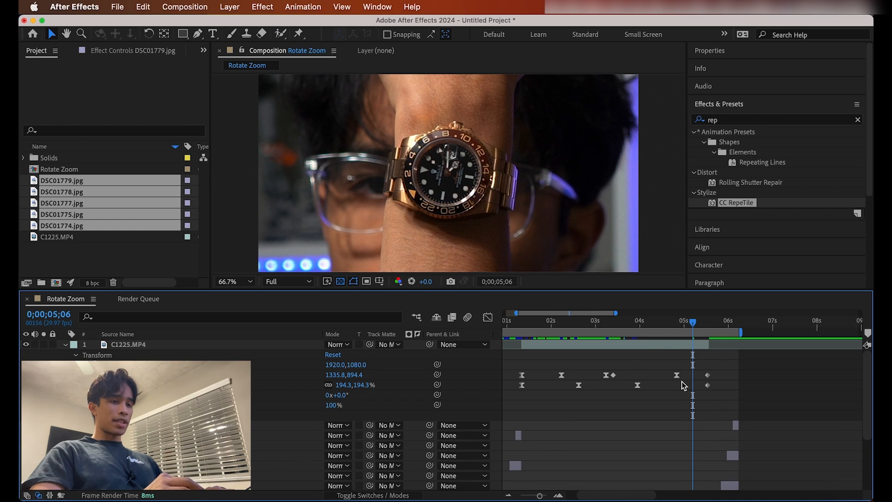
key(space)
key(space)
drag(731, 321, 652, 322)
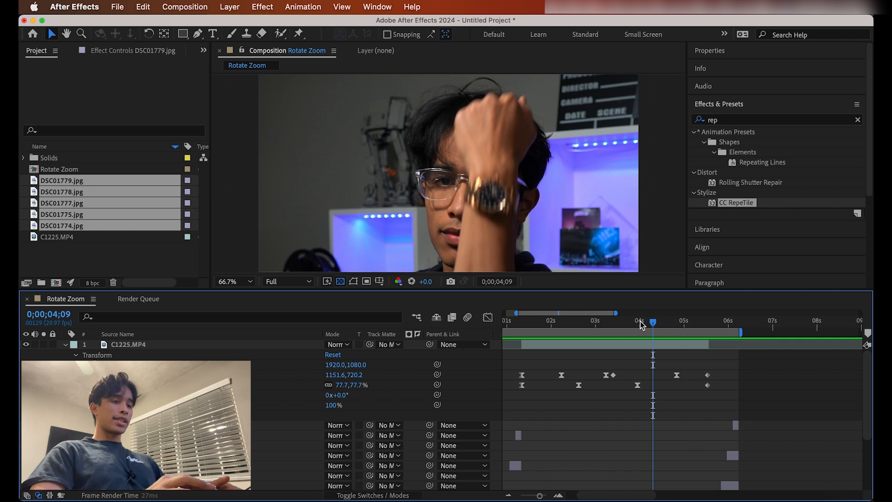
key(space)
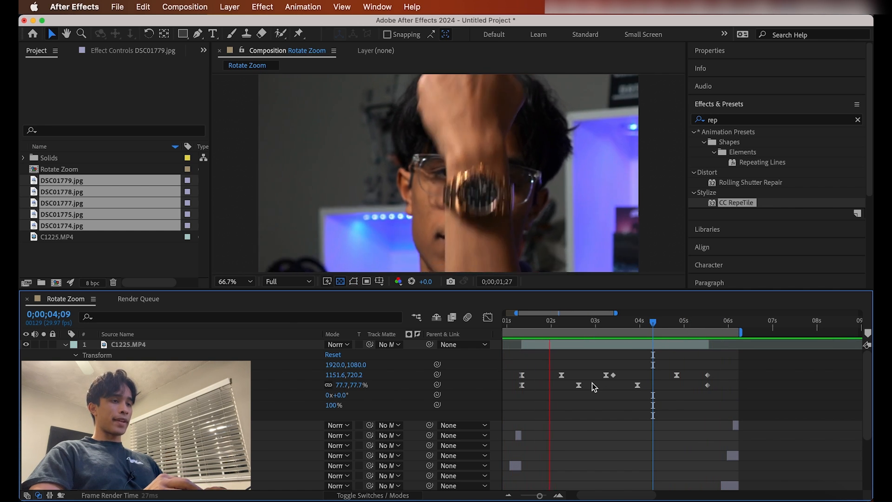
key(space)
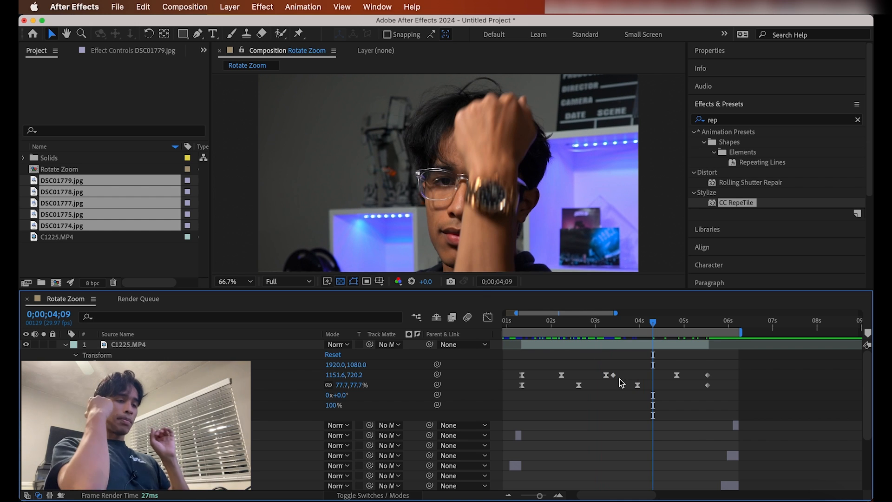
key(space)
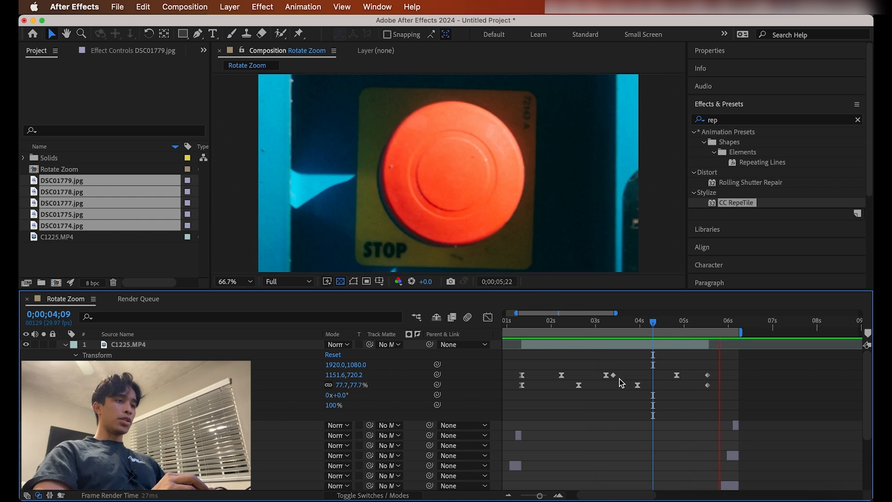
key(space)
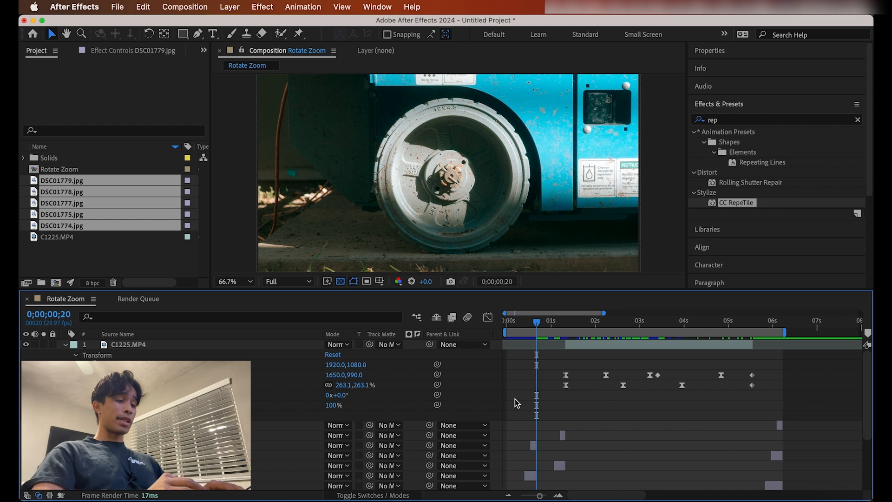
- Collapse the C1225.MP4 properties, create a new adjustment layer and place it above all other layers
click(65, 345)
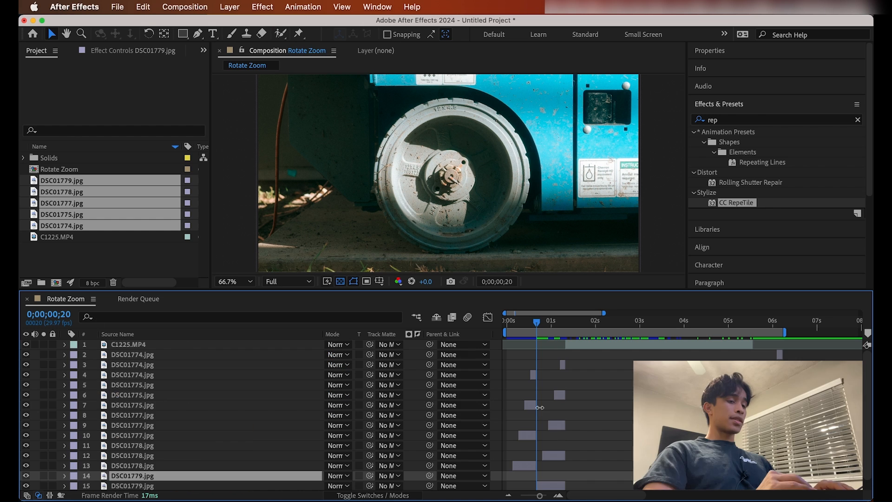
click(223, 6)
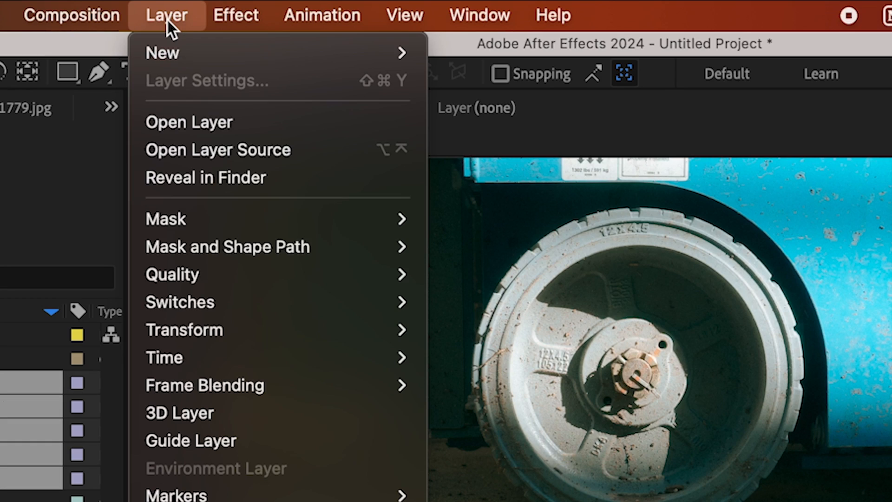
mouse_move(232, 21)
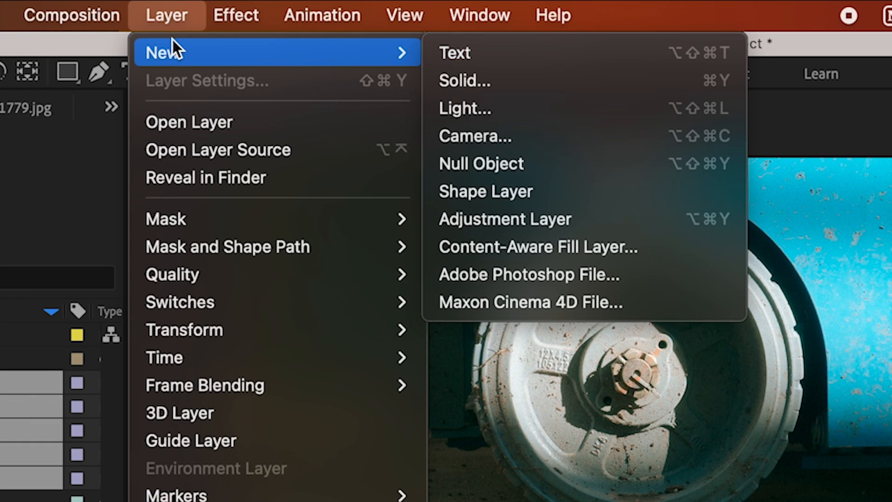
click(498, 217)
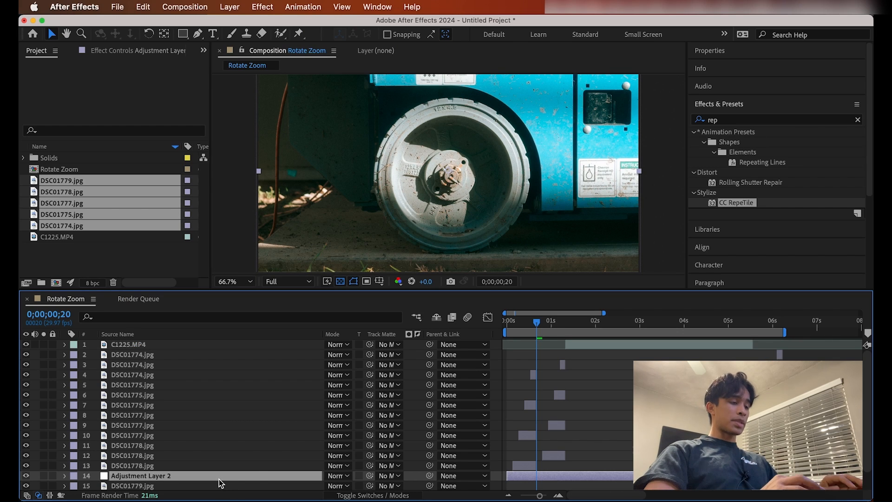
drag(220, 481, 192, 344)
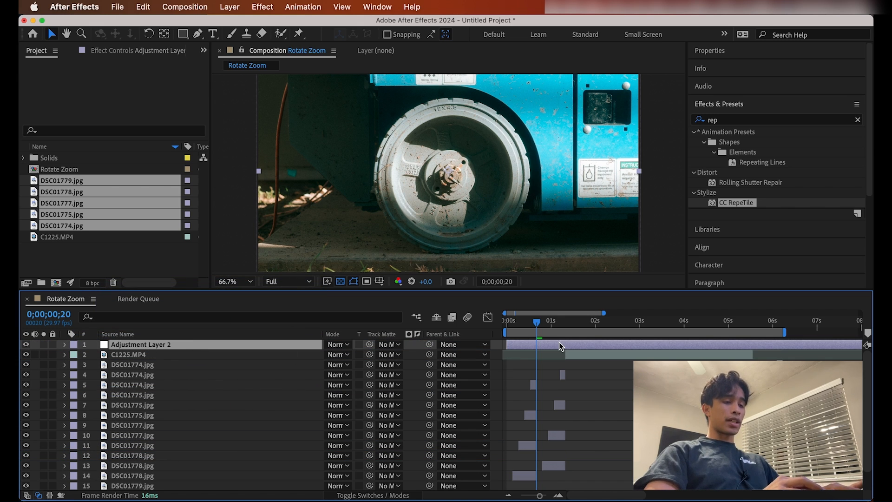
- Search the effects for "tran" and apply the Distort Transform effect to Adjustment Layer 2
click(858, 120)
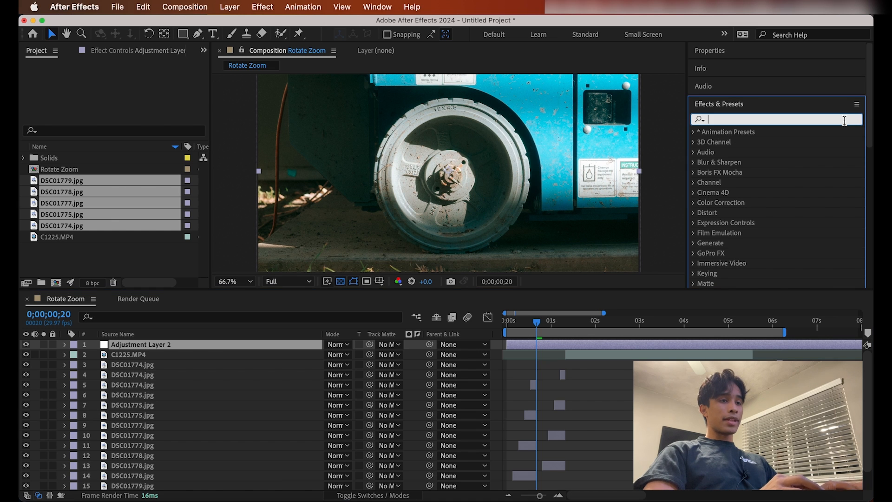
text(trans)
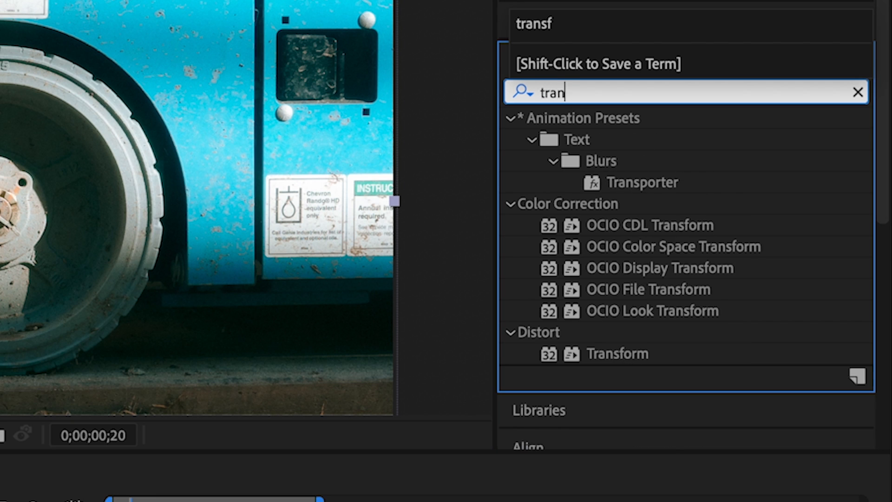
text(f)
key(BackSpace)
key(BackSpace)
click(629, 341)
drag(625, 353, 590, 346)
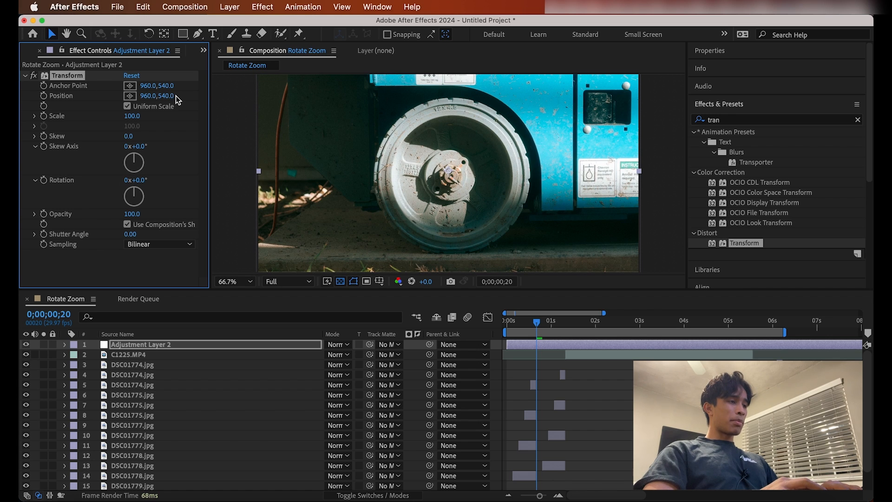
- Set the Transform effect's Anchor Point to 978, 576 and Position to 949, 509, testing the spin centre with trial rotations that are undone
drag(166, 96, 142, 96)
drag(141, 183, 55, 167)
key(super+z)
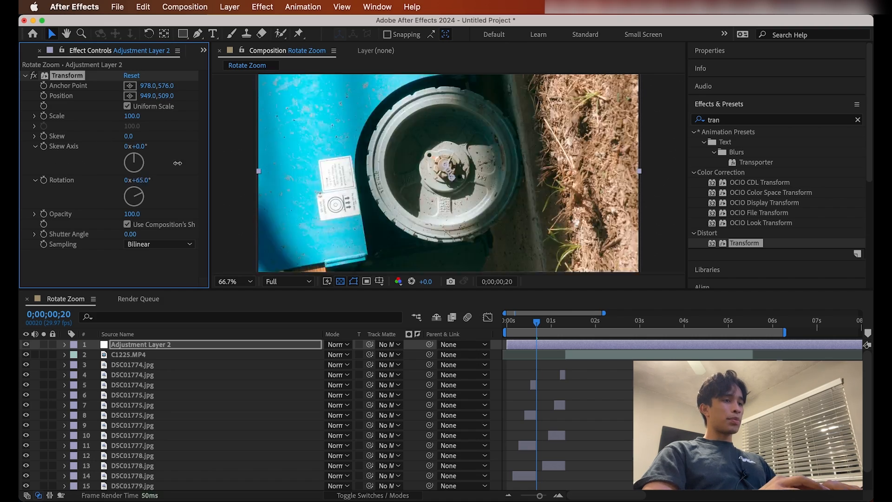
drag(150, 148, 55, 144)
key(super+z)
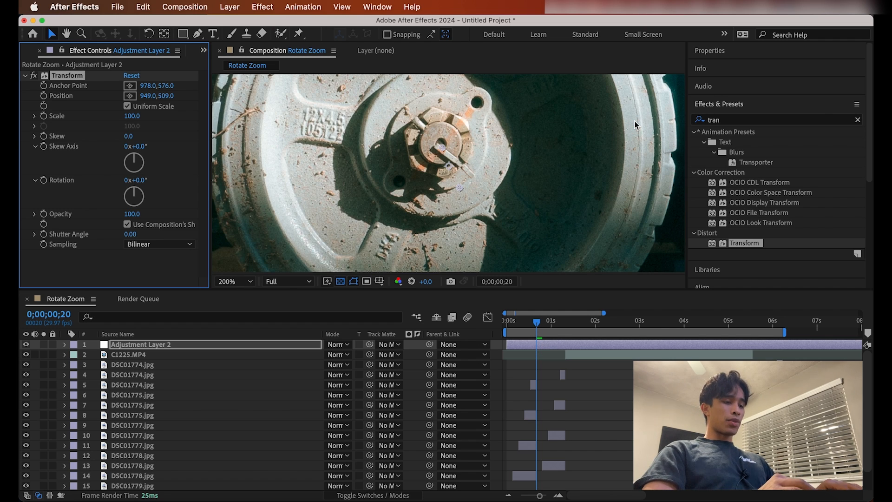
- Inspect the wheel photo's outer edge and try adding another CC RepeTile effect to the DSC01779.jpg layer at the start of the sequence
key(h)
drag(636, 125, 331, 173)
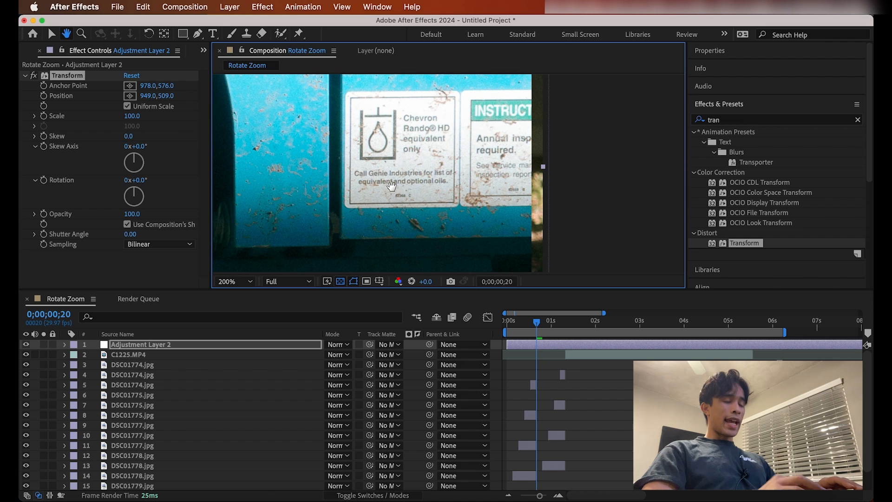
key(comma)
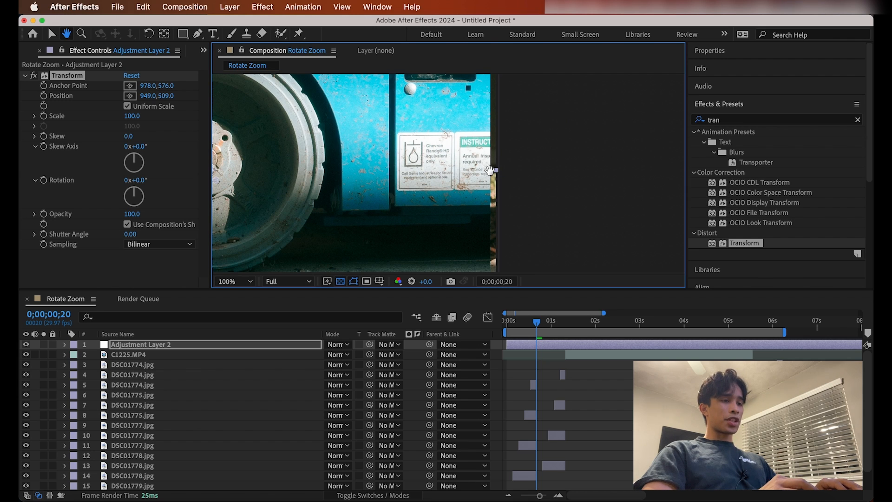
key(comma)
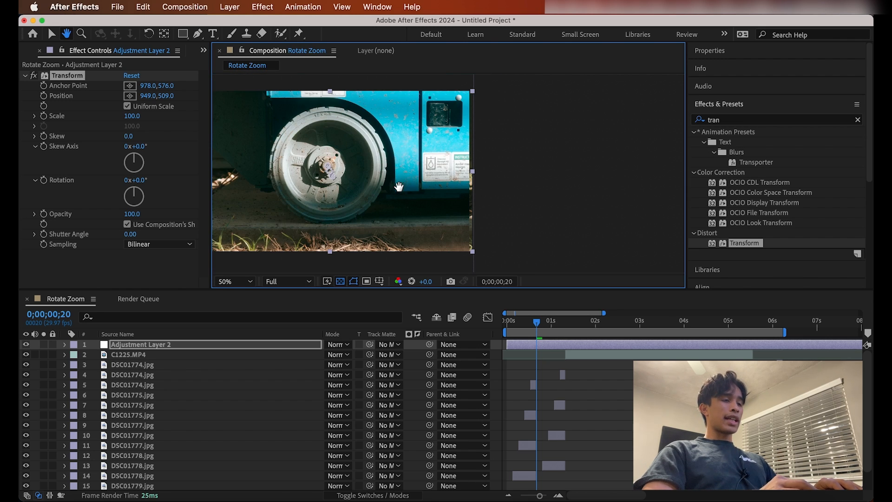
key(period)
click(729, 122)
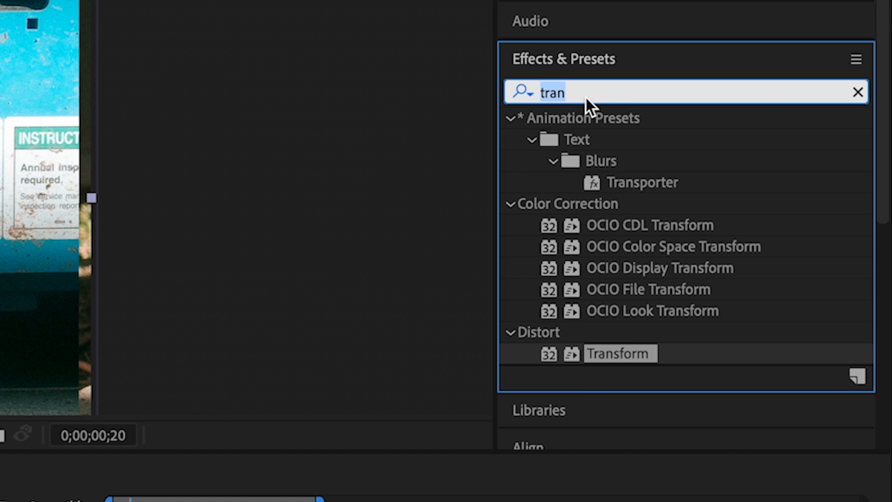
text(rep)
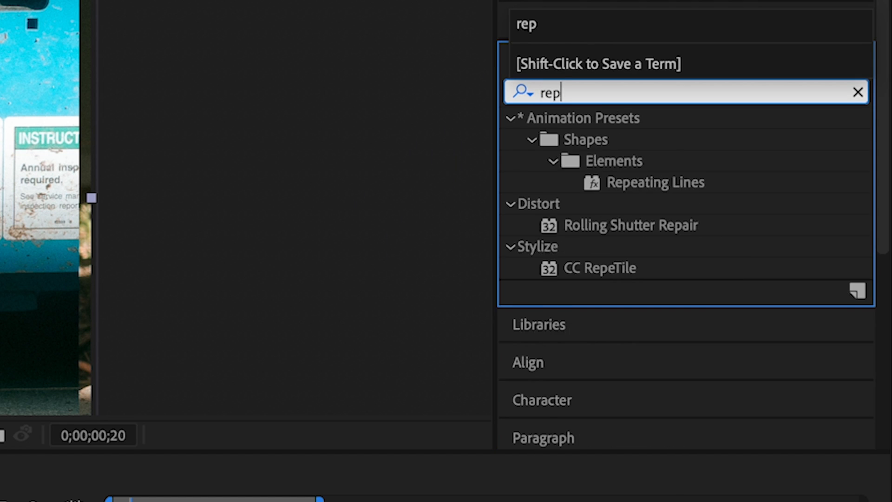
click(599, 267)
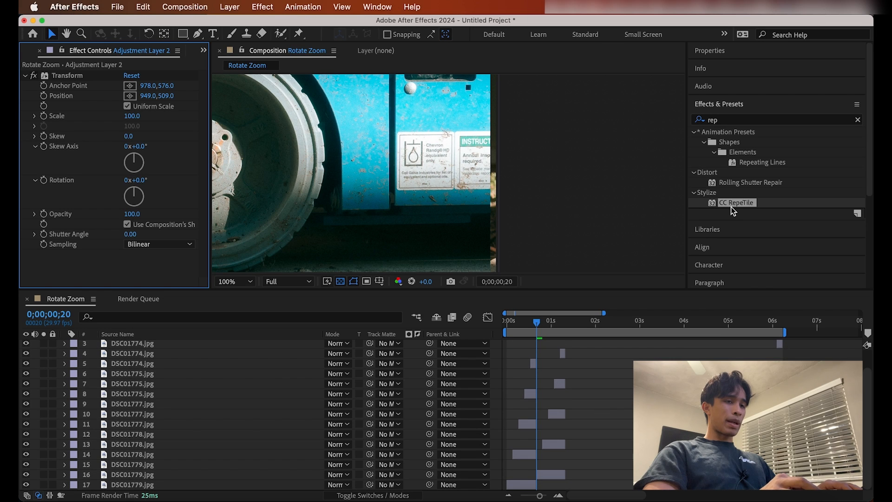
drag(731, 207, 523, 485)
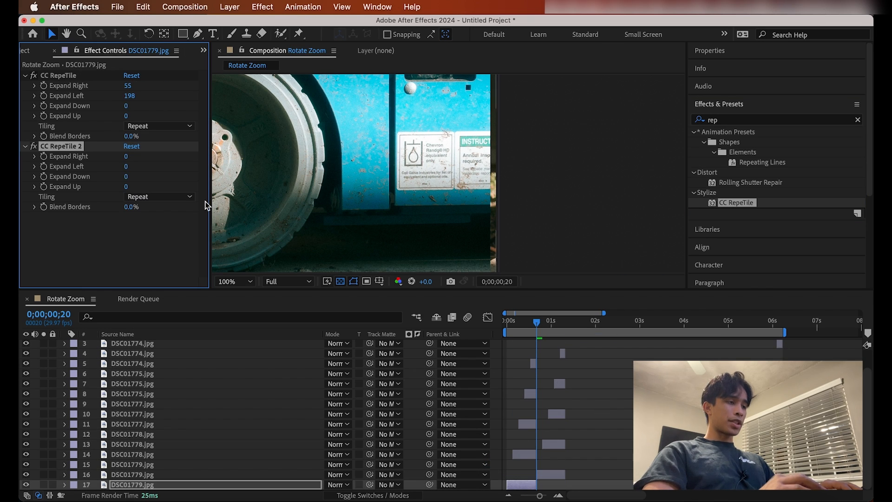
- Set the opening DSC01779.jpg layer's CC RepeTile to Expand Right 147 and Expand Left 236, and check the duplicated photos at 0;00;00;25
drag(126, 159, 149, 158)
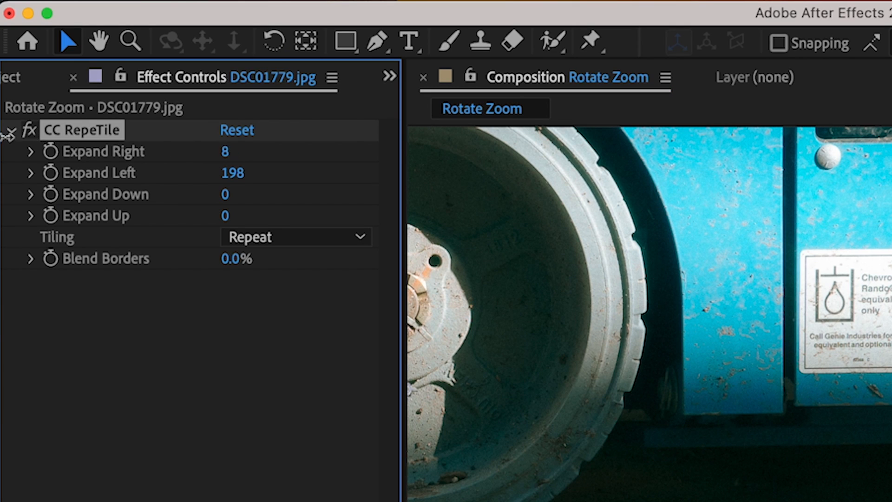
drag(41, 142, 2, 114)
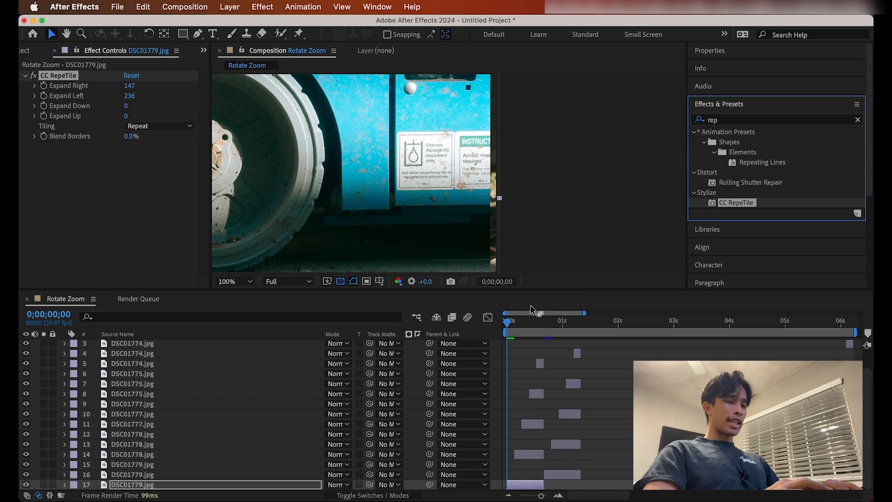
mouse_move(552, 322)
mouse_down()
mouse_move(576, 322)
mouse_move(553, 322)
mouse_up()
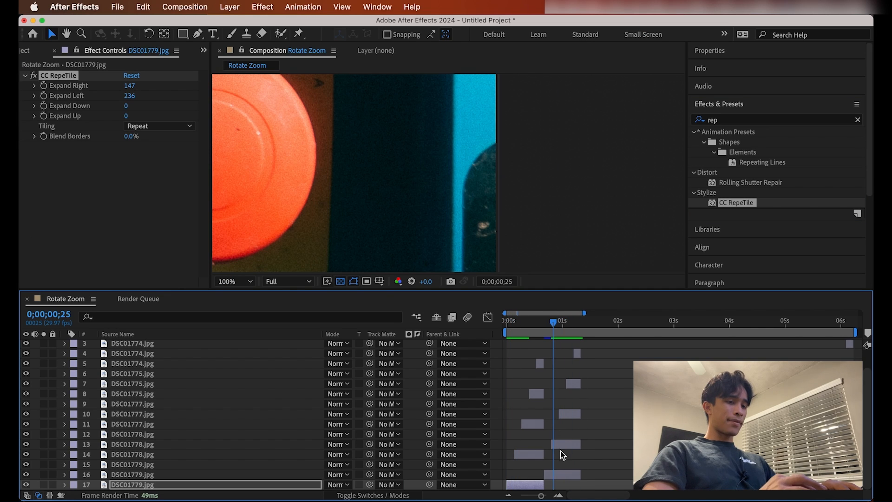
click(556, 473)
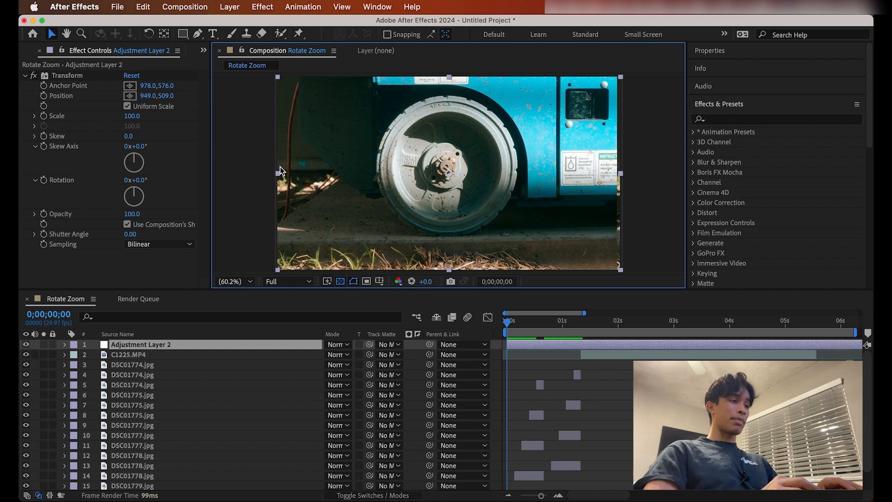
- Keyframe the adjustment layer's Transform effect Rotation at 0x+0.0° at 0;00;00;00 and 5x+0.0° at 0;00;01;20
click(44, 181)
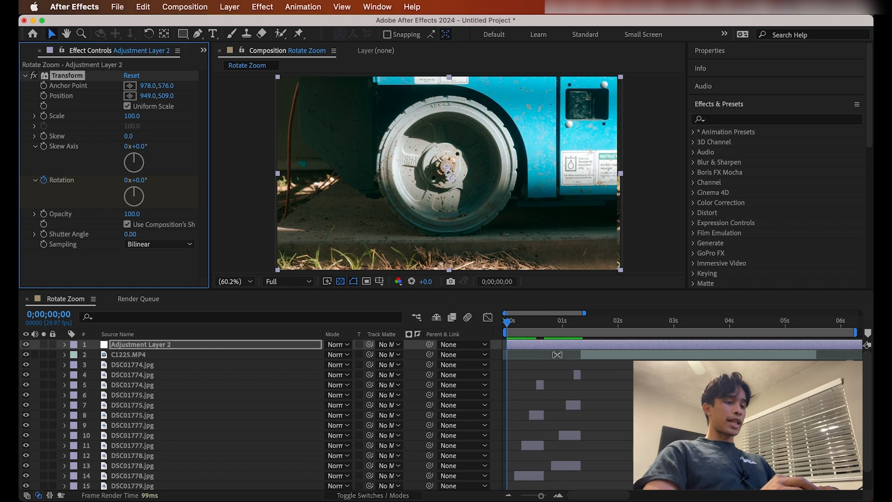
drag(509, 323, 601, 323)
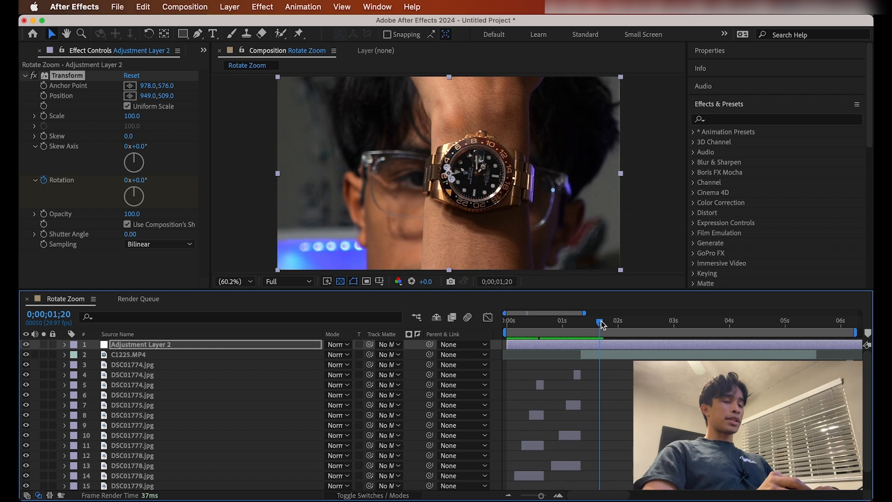
click(125, 182)
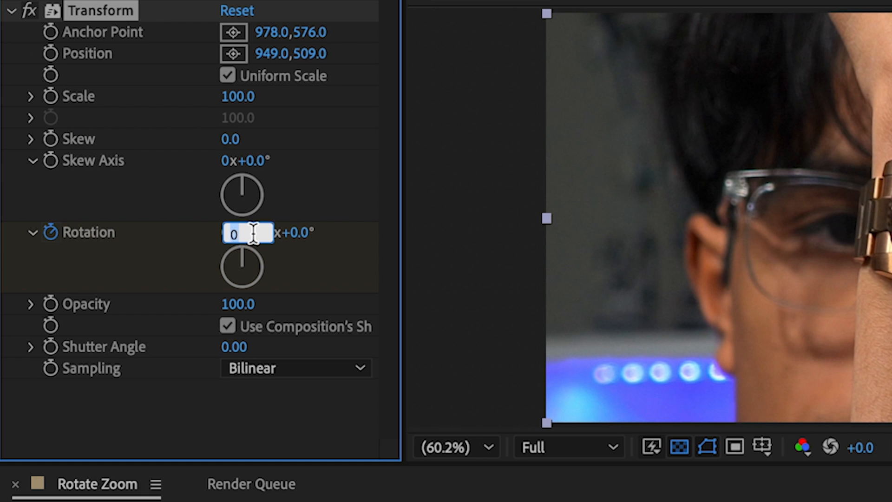
key(Return)
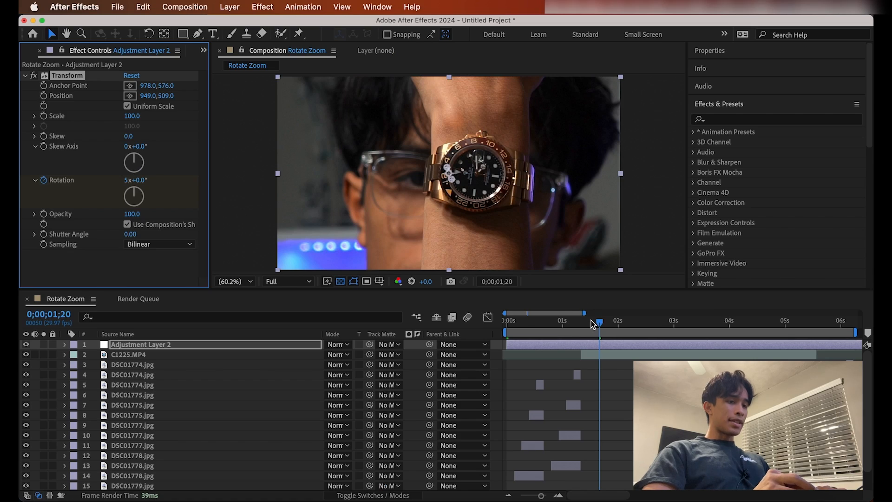
- Play the sequence from the start to check the rotation into the watch clip
drag(591, 319, 507, 320)
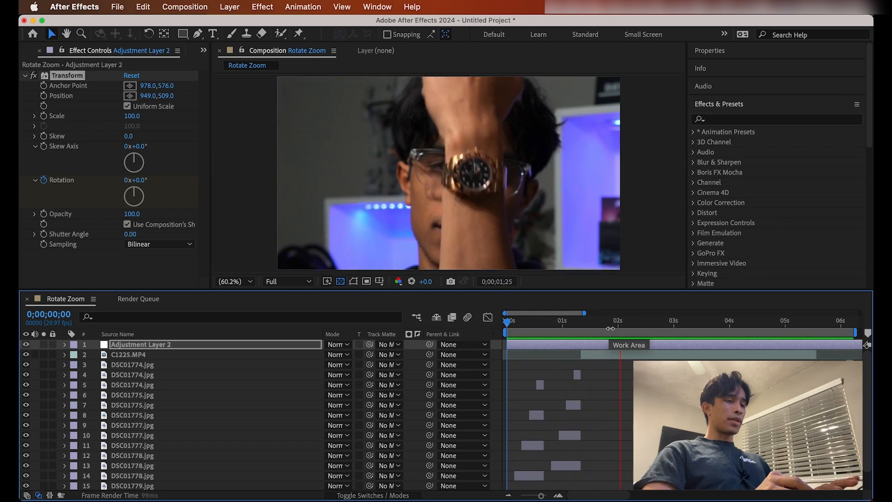
drag(630, 326, 627, 329)
key(space)
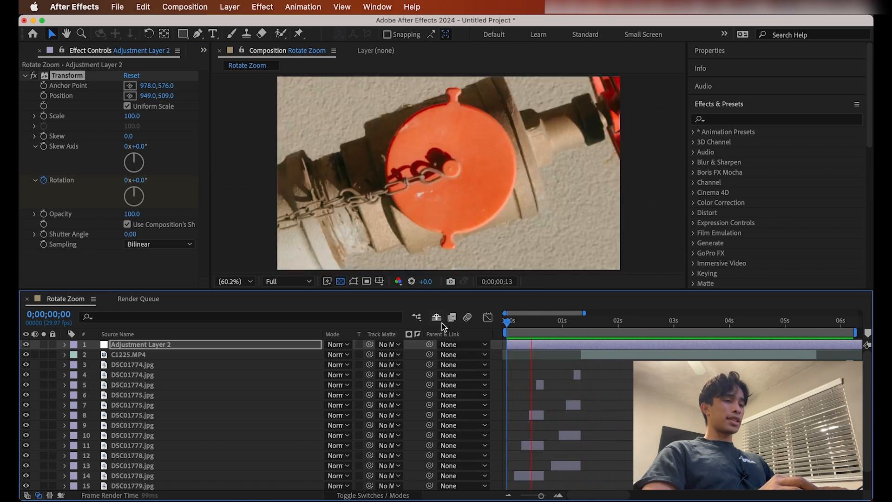
- Reveal the Transform effect's Rotation keyframes on Adjustment Layer 2 and set the Rotation at 0;00;01;20 to 6x+0.0°
click(65, 344)
click(77, 365)
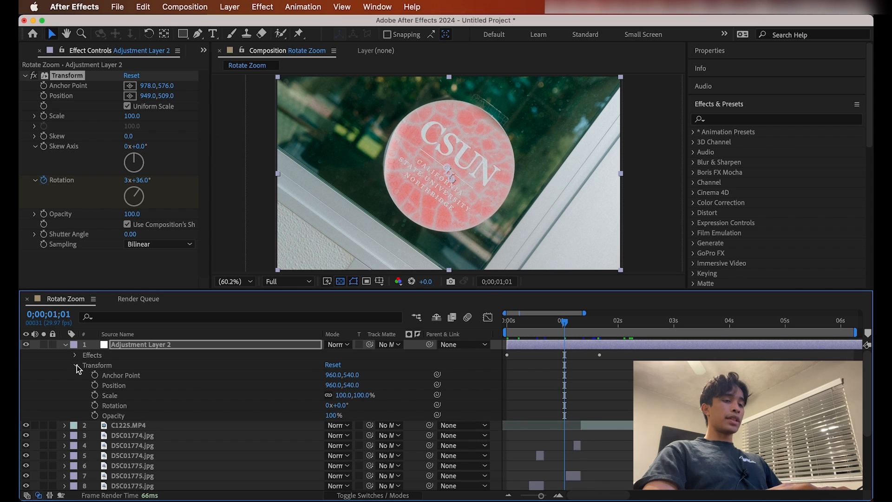
click(75, 355)
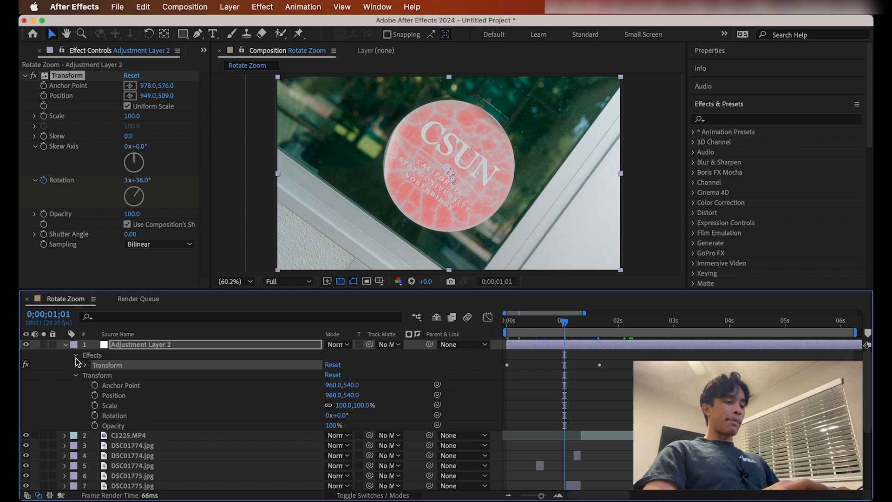
click(83, 366)
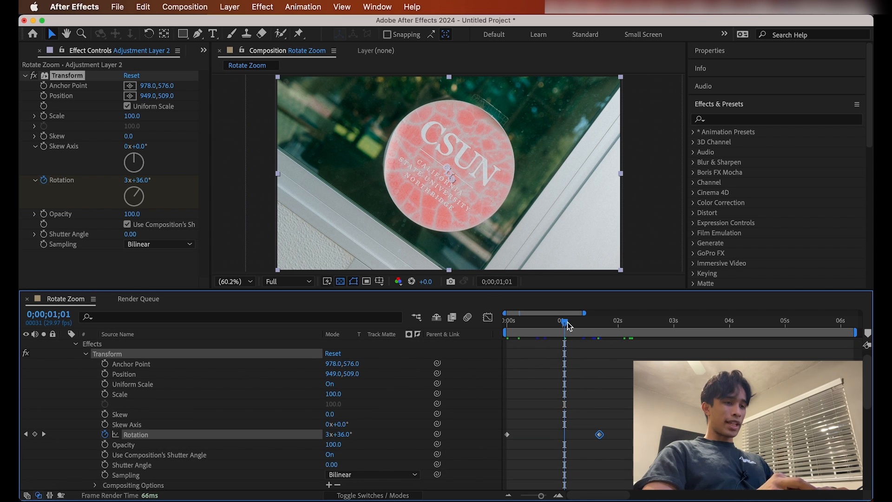
drag(567, 322, 601, 322)
key(=)
key(=)
key(=)
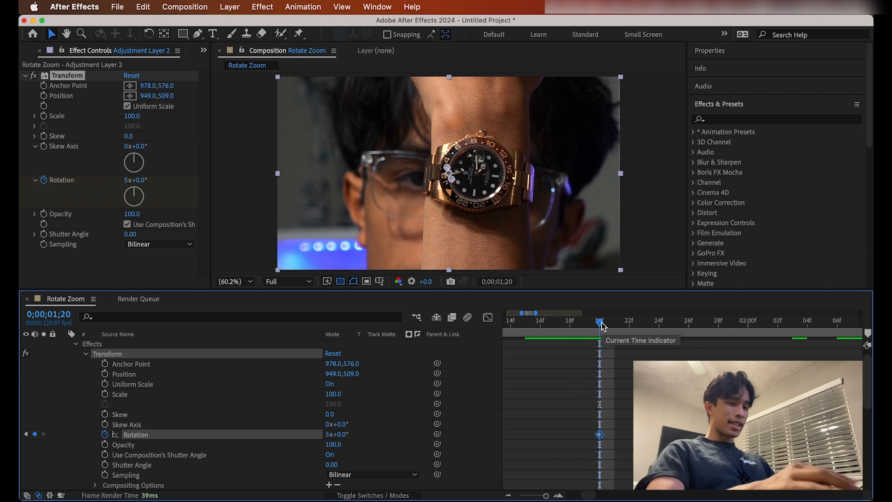
click(126, 180)
text(6)
key(Return)
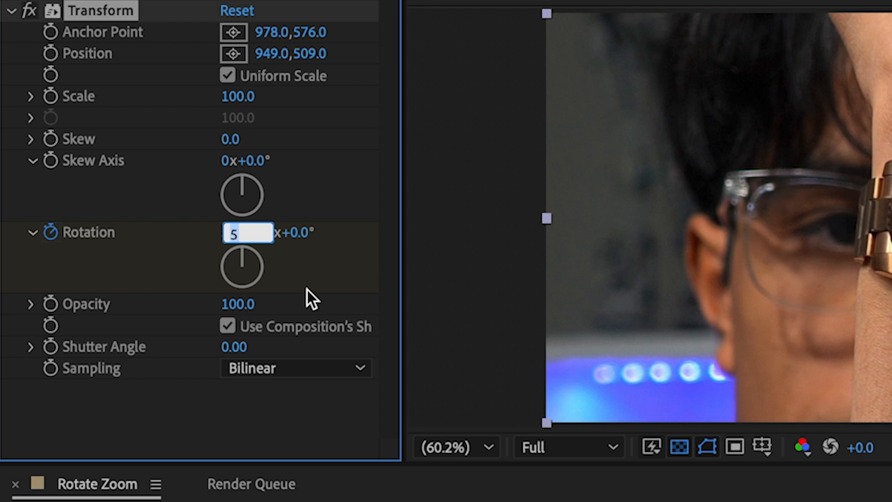
- Move the second Rotation keyframe to about 0;00;02;00 and apply Easy Ease to both Rotation keyframes
key(-)
key(-)
key(-)
drag(560, 322, 586, 322)
drag(650, 419, 499, 444)
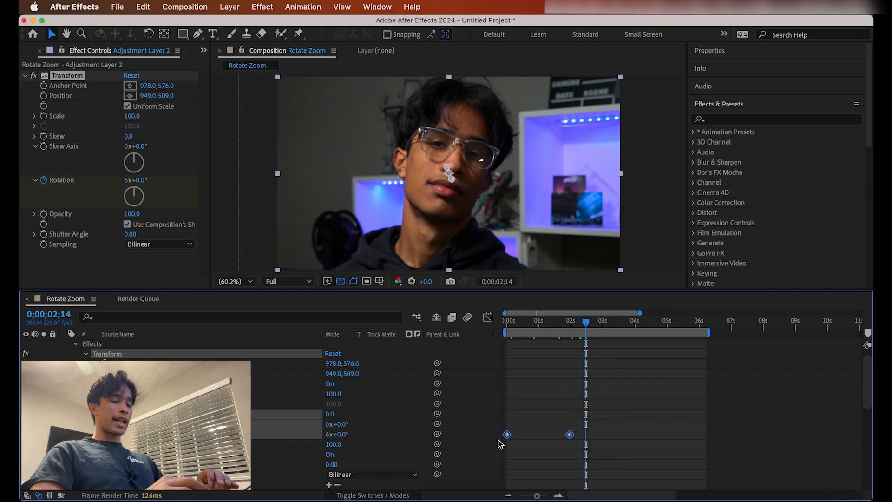
right_click(506, 435)
mouse_move(541, 489)
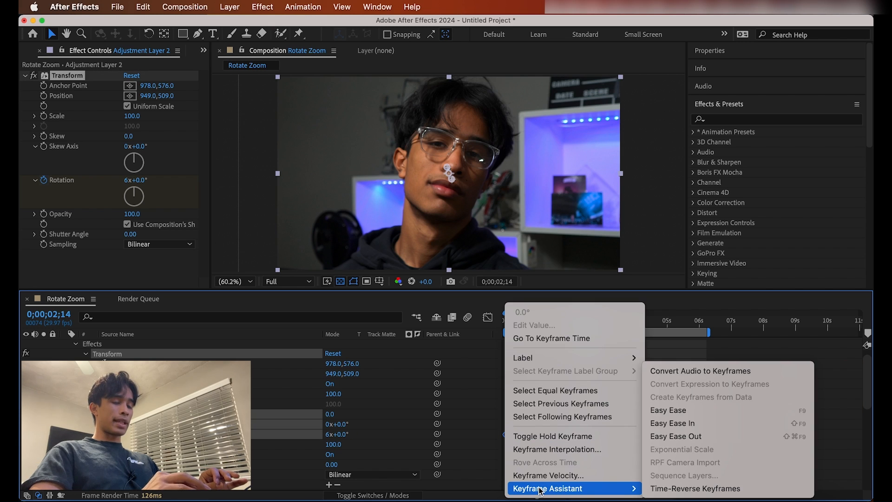
click(674, 417)
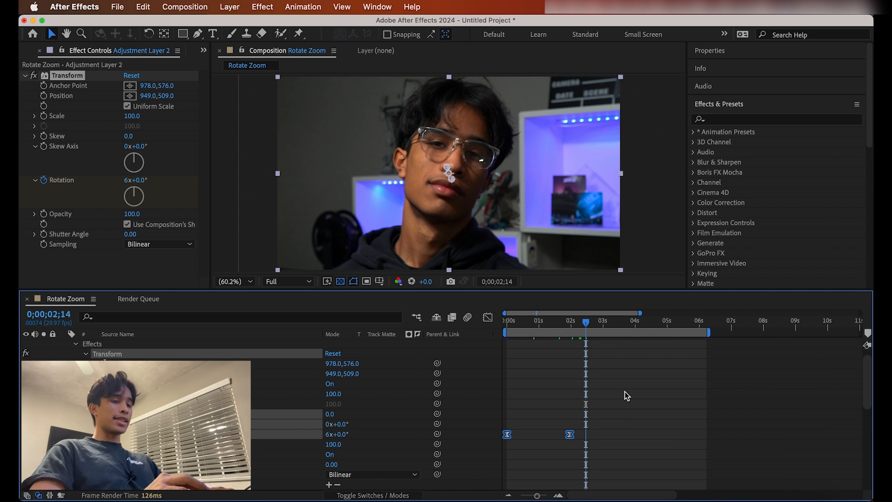
- In the graph editor, move the ending Rotation keyframe to 0;00;02;14, lengthen its incoming ease handle, and preview the sequence
click(487, 318)
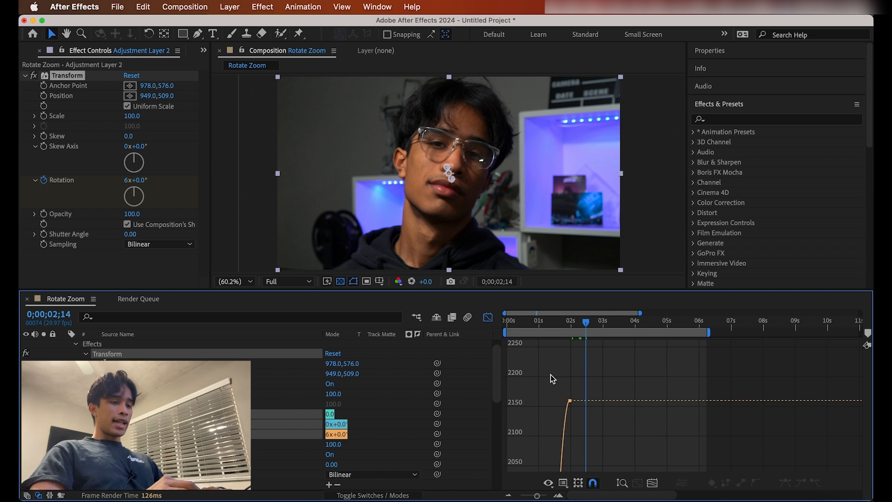
click(570, 400)
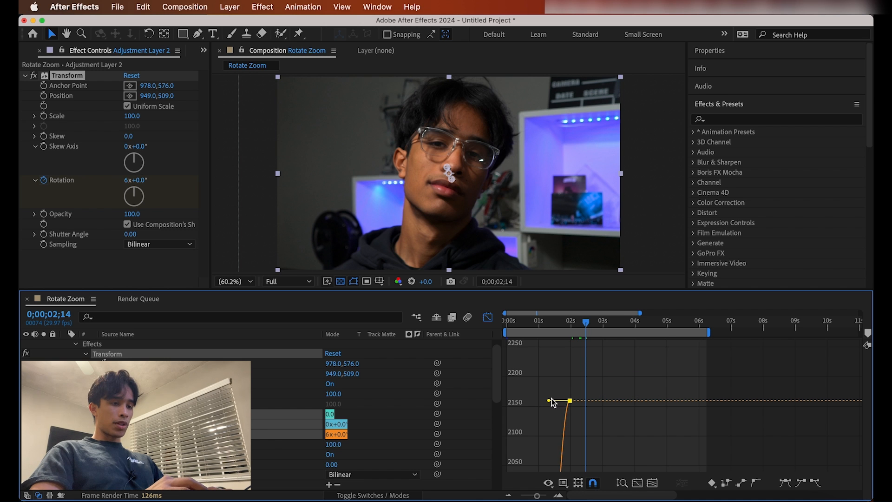
drag(569, 400, 586, 401)
key(space)
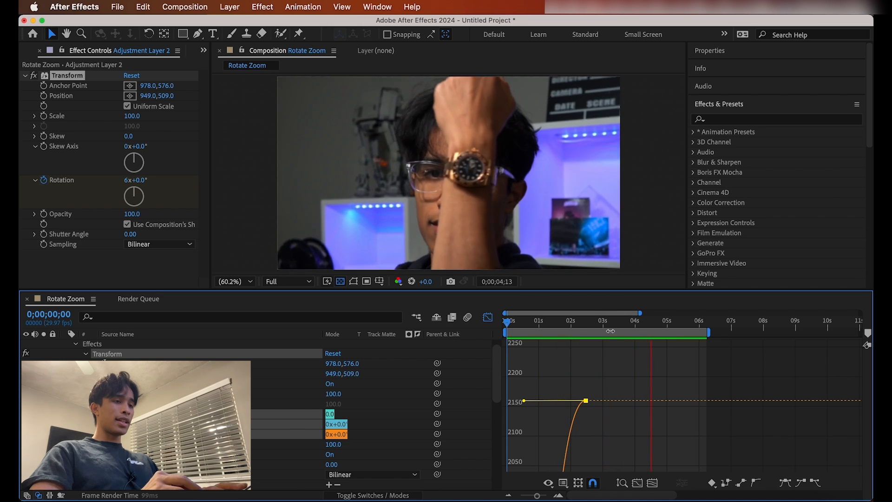
key(space)
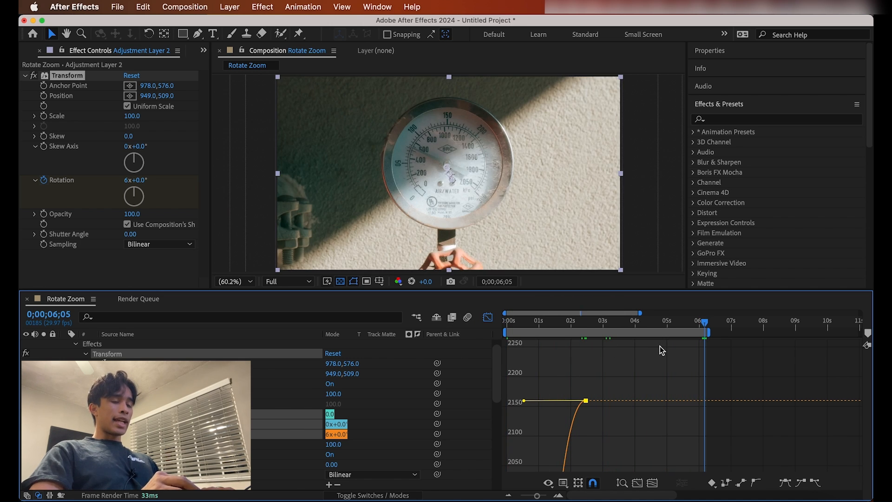
- Add a Rotation keyframe at 0;00;04;25 holding the current value on Adjustment Layer 2's Transform effect, and preview from about 0;00;02;10
drag(698, 317, 661, 324)
click(488, 317)
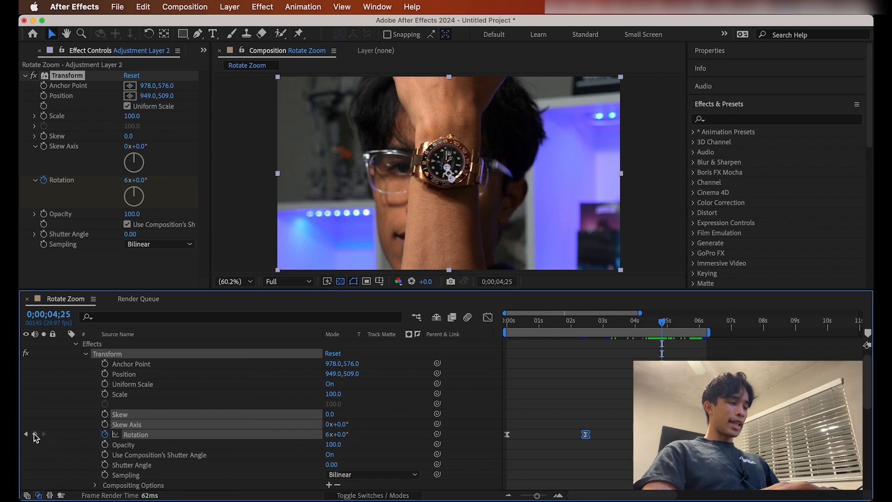
click(35, 434)
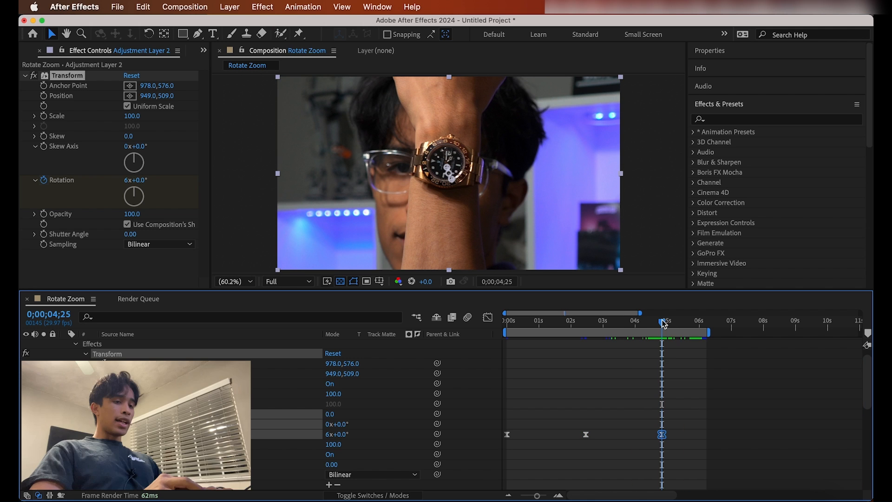
drag(663, 324, 582, 321)
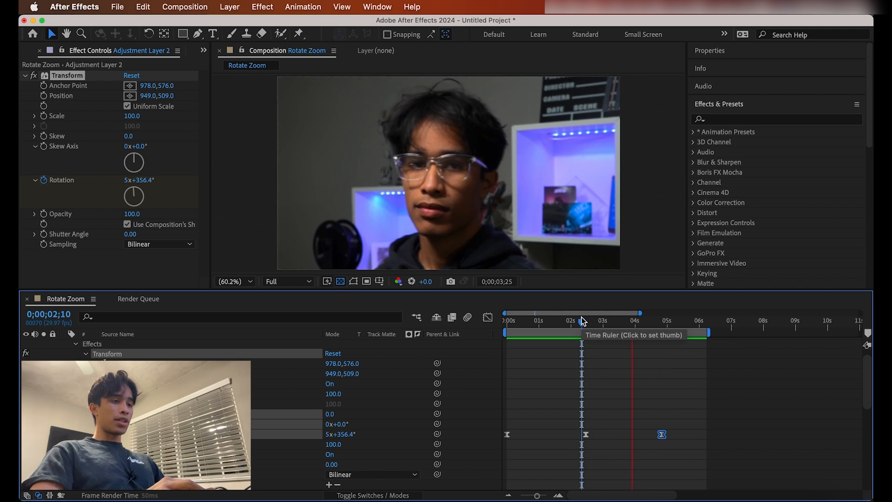
- Try a Rotation of 11x+0.0° at 0;00;06;06 and preview the spin out of the watch clip
drag(583, 321, 709, 327)
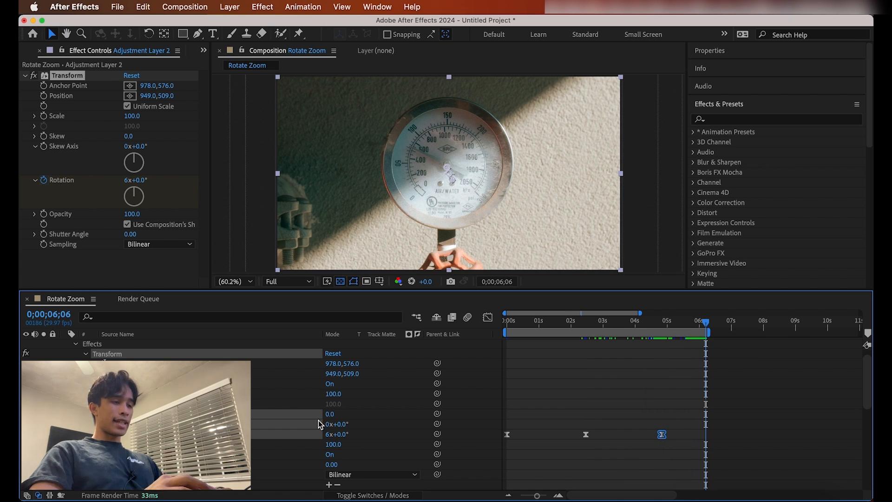
click(332, 434)
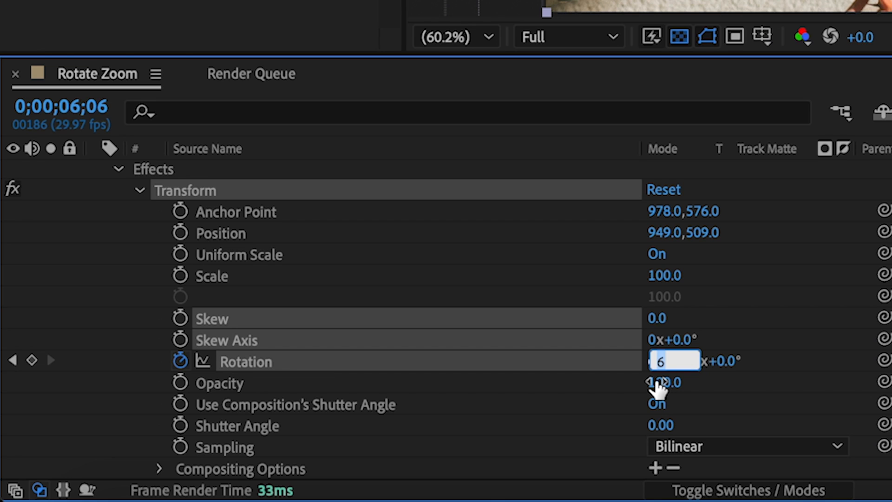
text(11)
key(Return)
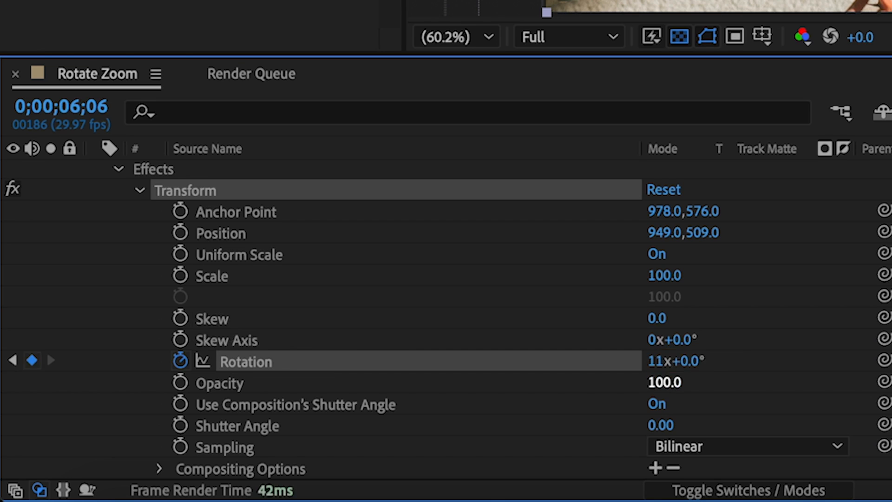
drag(707, 320, 677, 321)
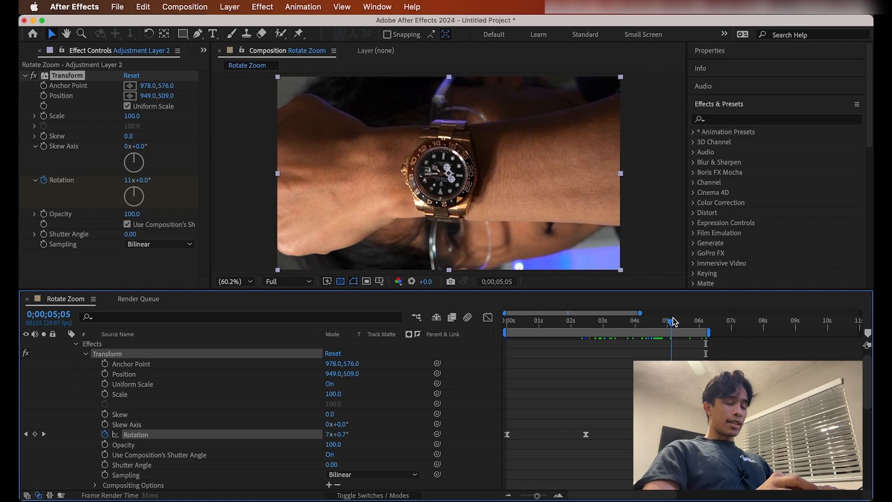
key(space)
key(space)
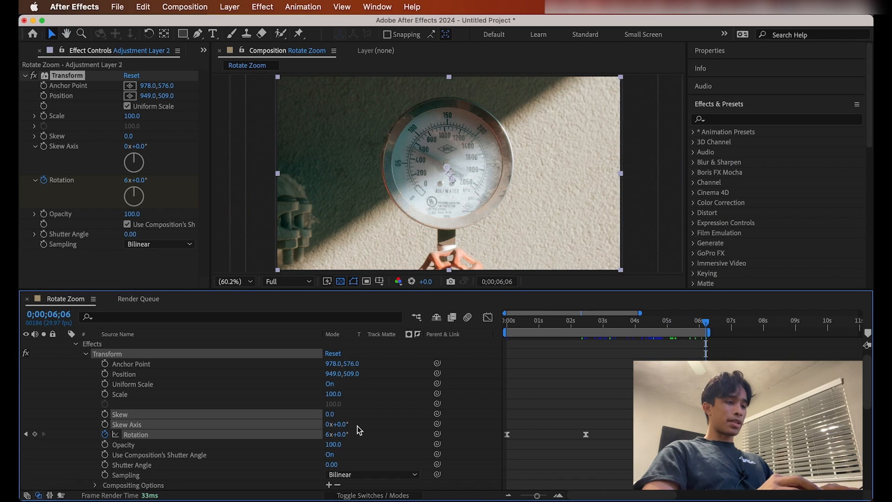
- Set the Transform effect's Rotation at 0;00;06;06 to 10x+0.0° and play the sequence from the start
click(329, 434)
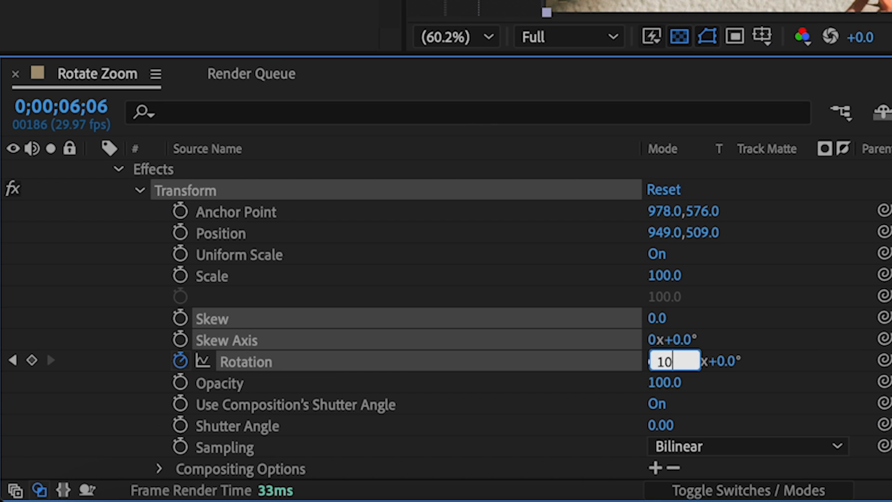
key(Return)
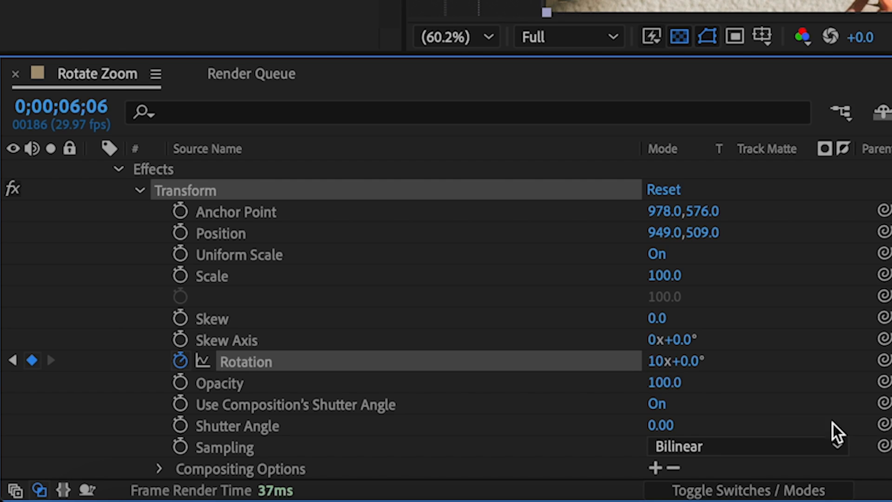
drag(703, 323, 479, 330)
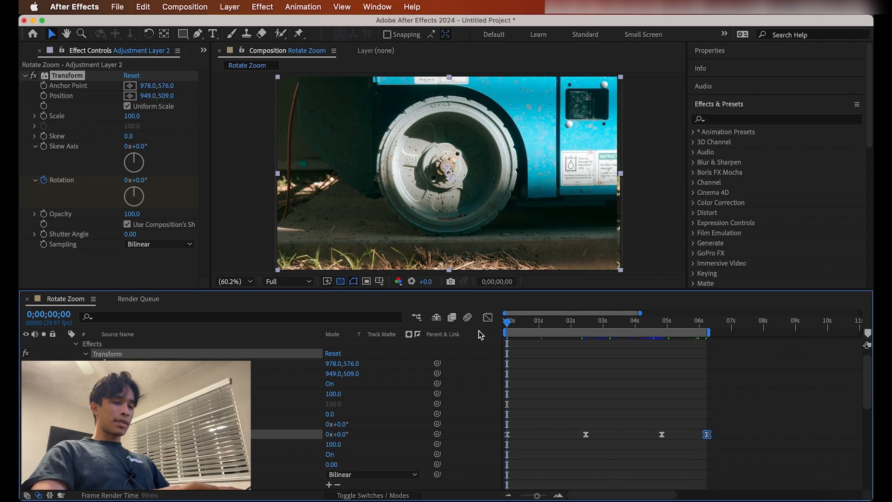
key(space)
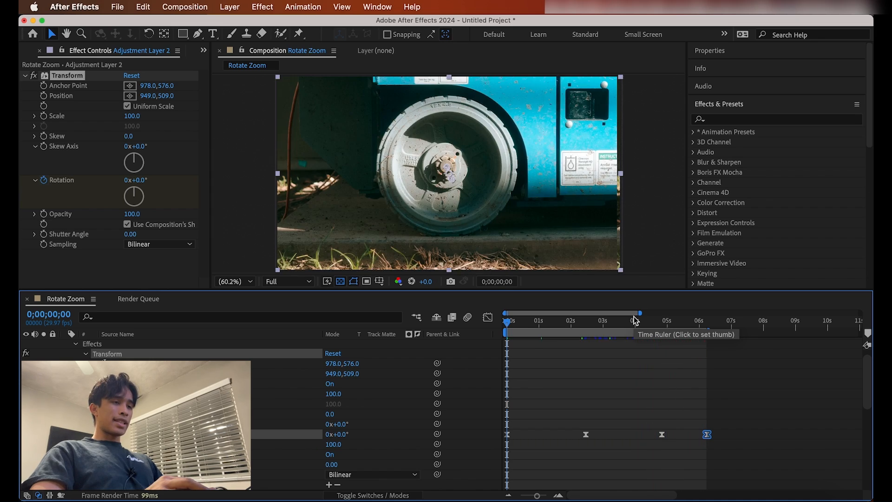
key(space)
key(space)
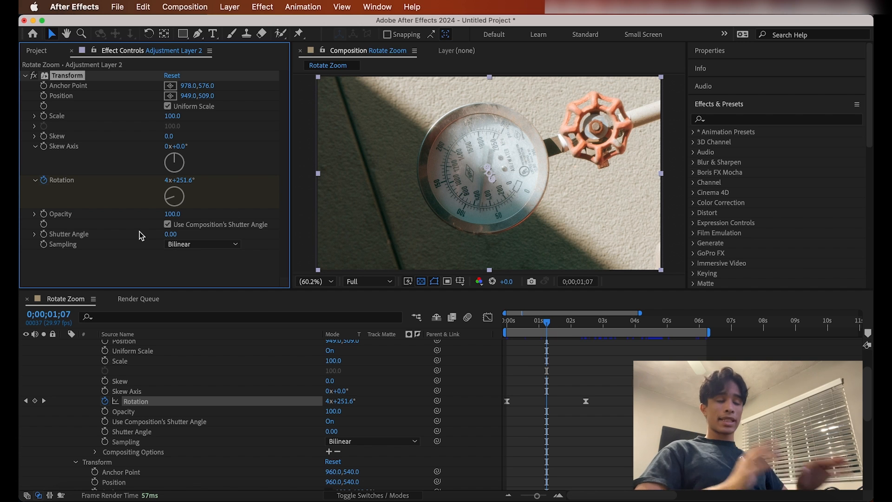
- Set the Transform effect's Shutter Angle to 167, turn off Use Composition's Shutter Angle, and preview the motion blur
drag(170, 234, 236, 234)
drag(320, 229, 321, 230)
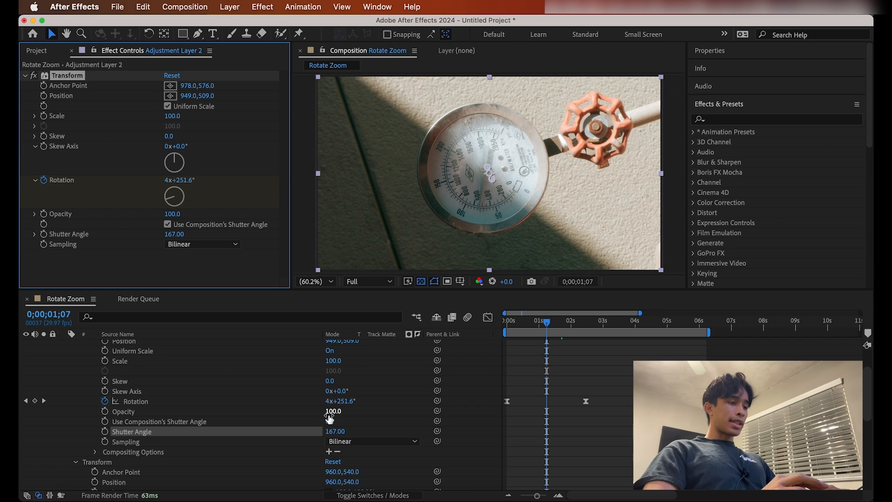
scroll(103, 355, up, 5)
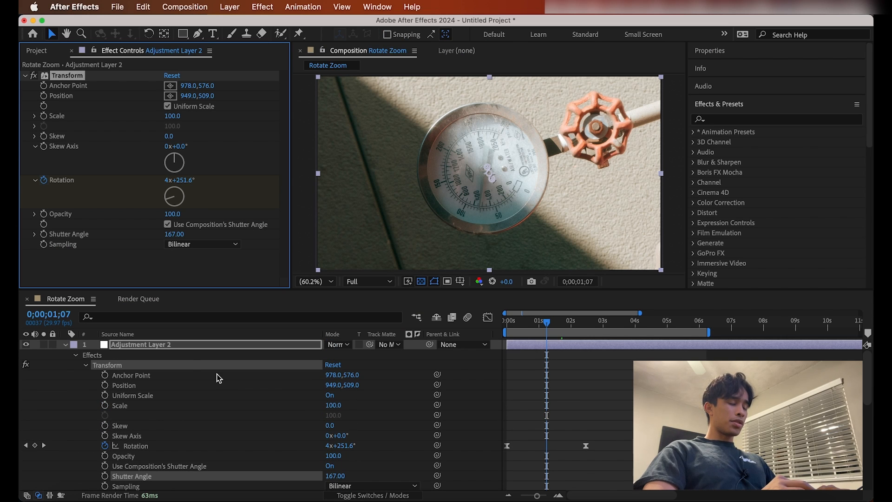
click(88, 363)
click(89, 363)
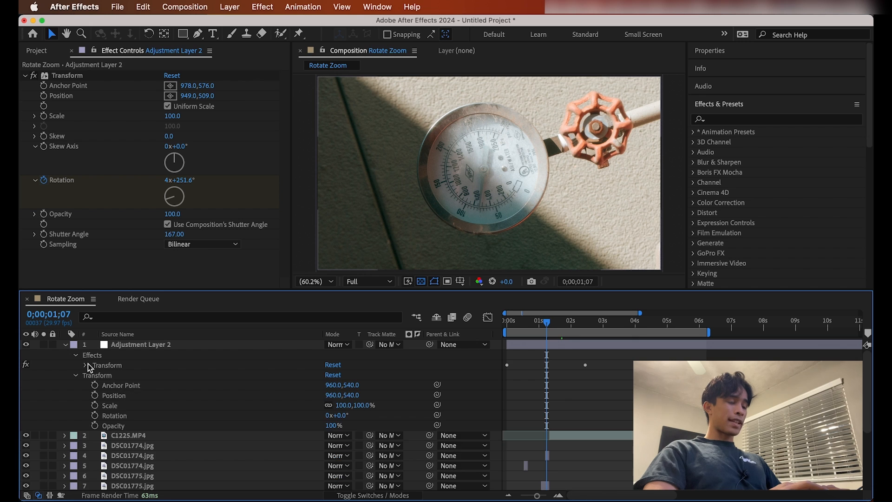
click(88, 363)
scroll(279, 416, down, 2)
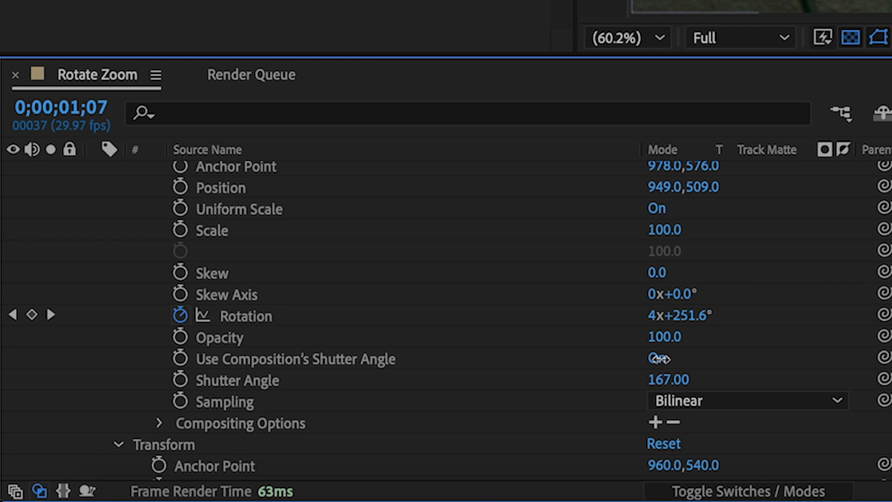
click(659, 358)
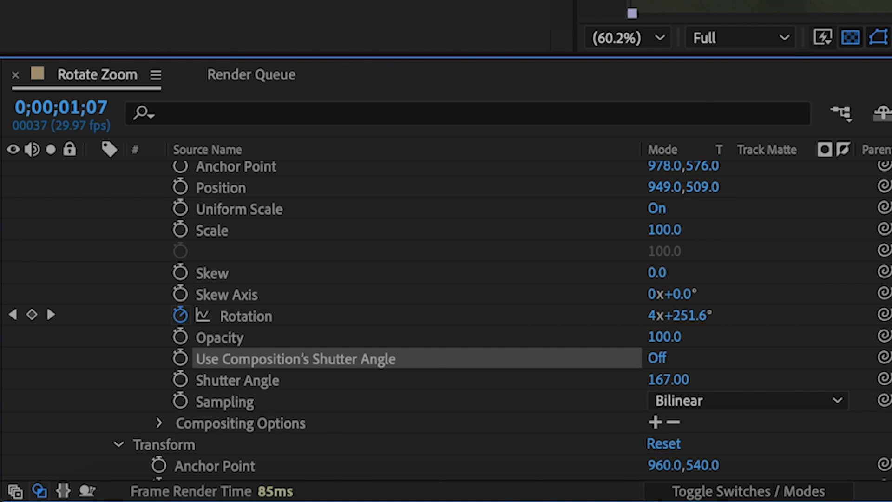
key(space)
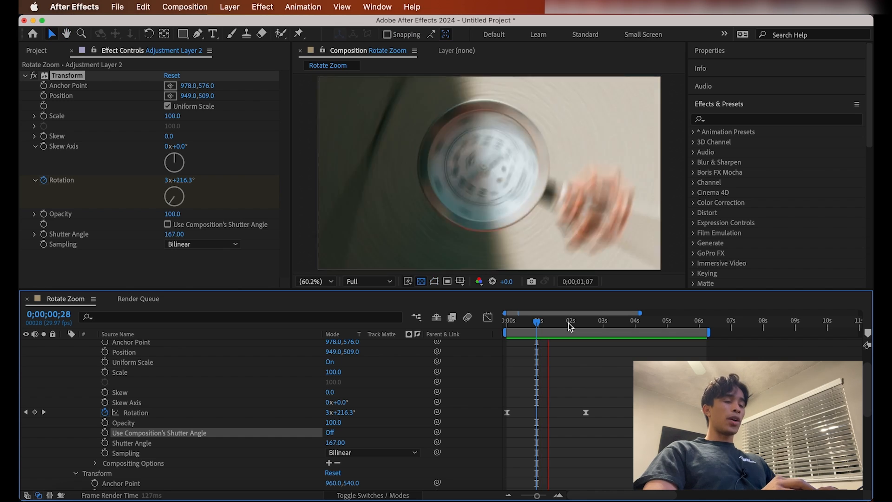